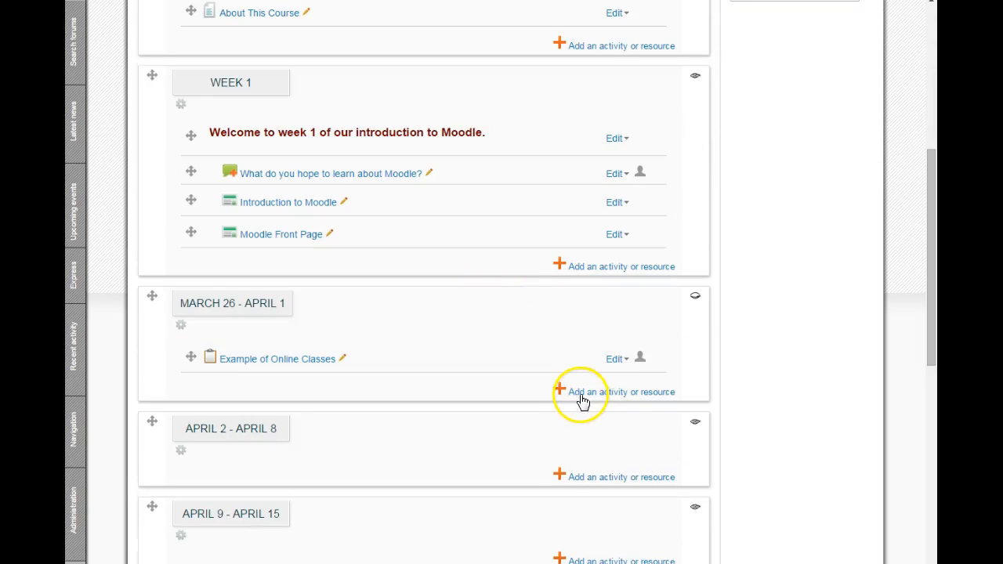
Start adding a File resource to the March 26 - April 1 section of the course
click(560, 392)
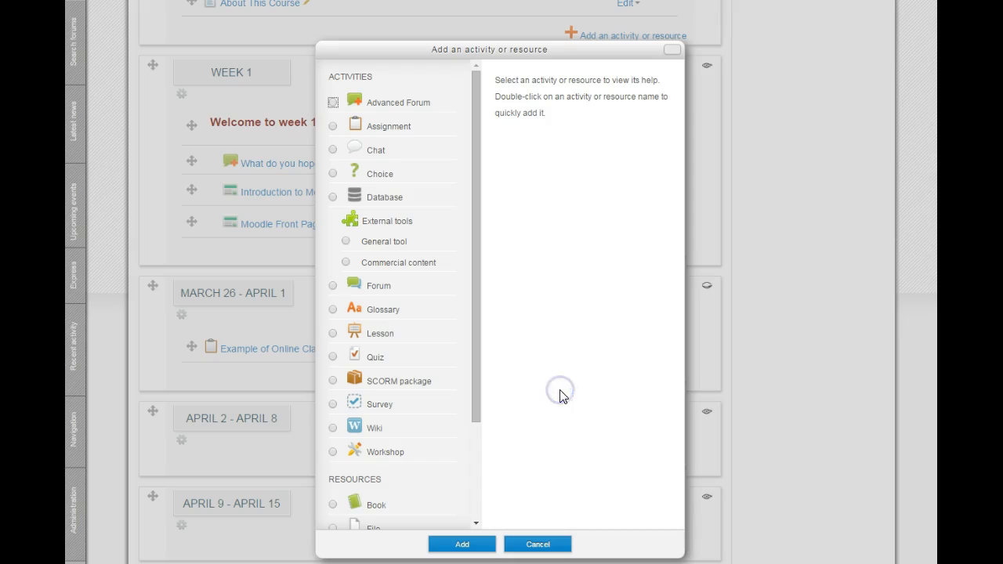
drag(480, 401, 474, 501)
click(333, 402)
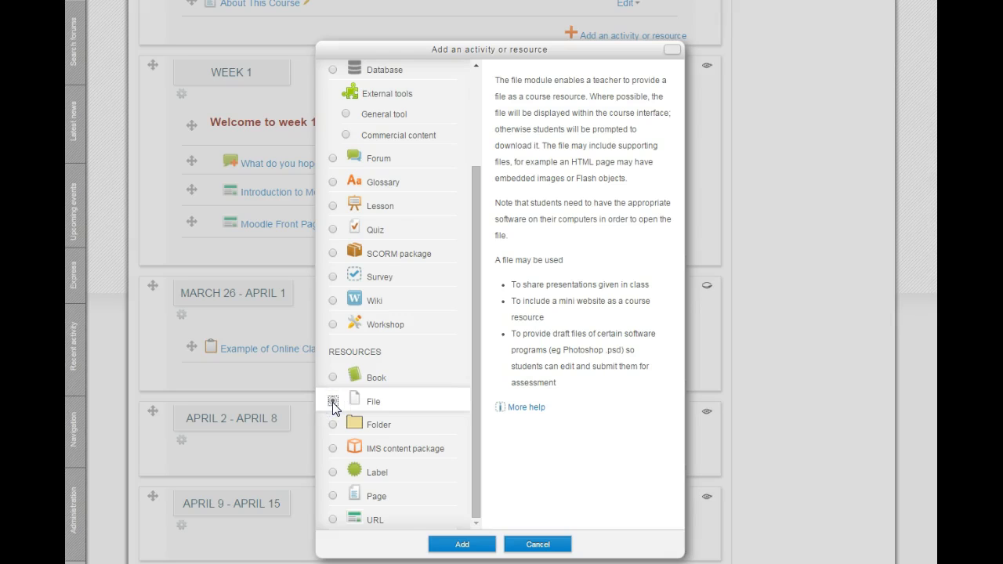
click(456, 541)
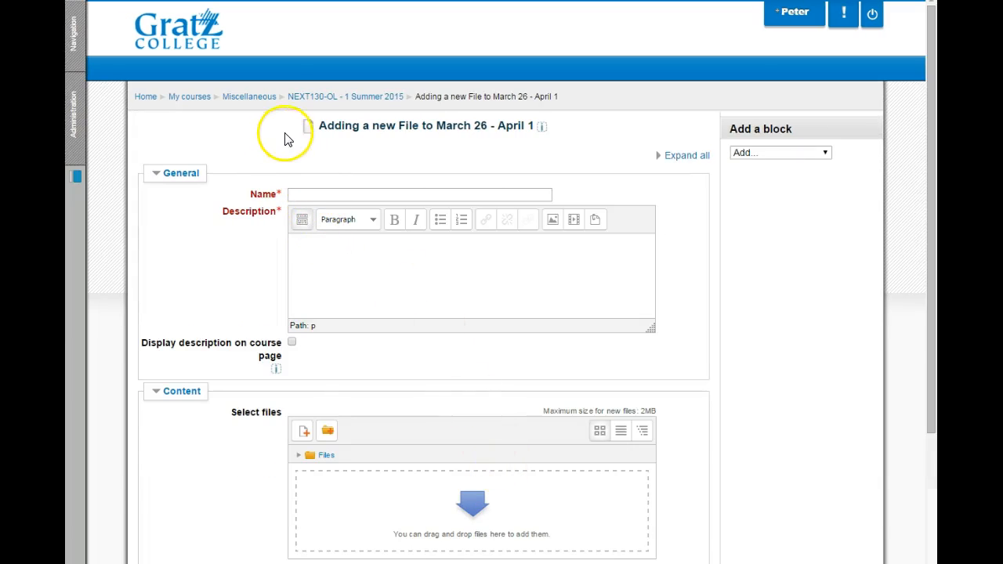
Name the file resource "Moodle Tools" and enter "Moodle tools" as its description
click(325, 195)
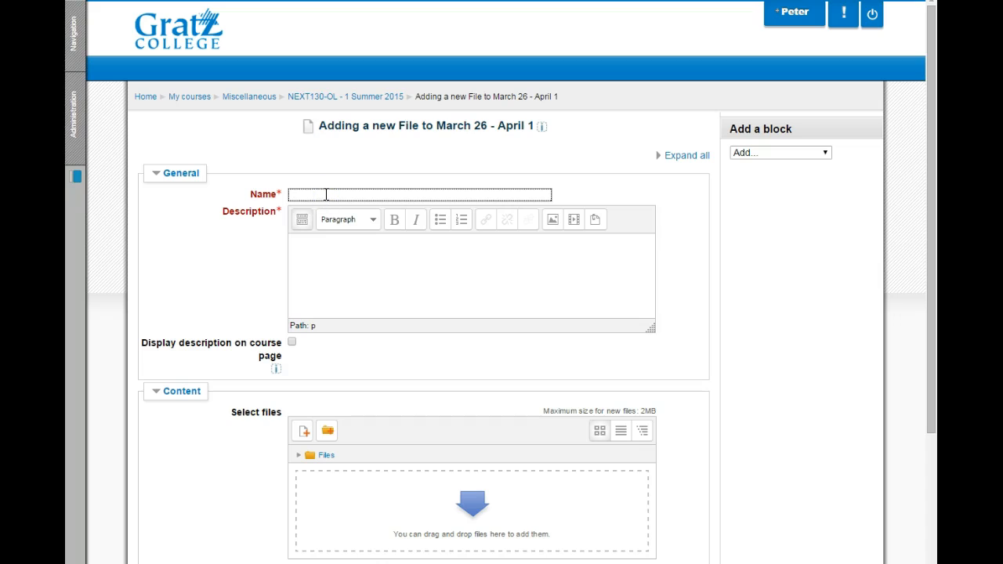
text(Moodle Tools)
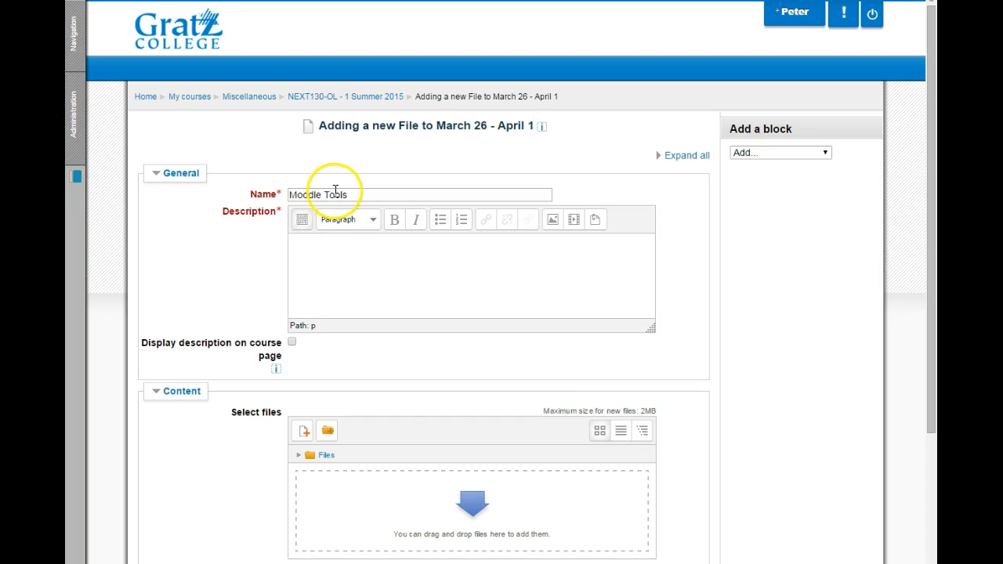
click(299, 244)
text(Moodle tools)
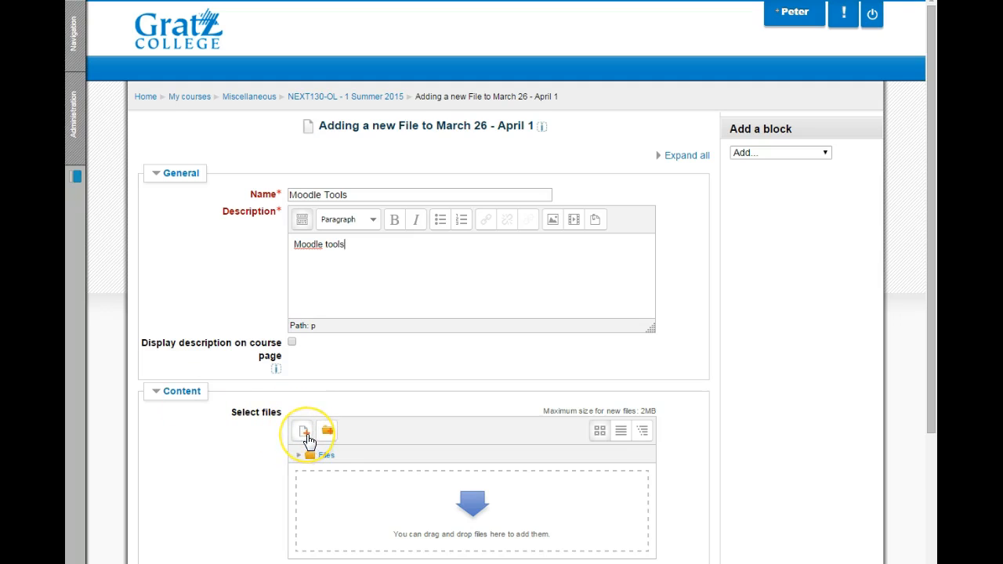
click(307, 436)
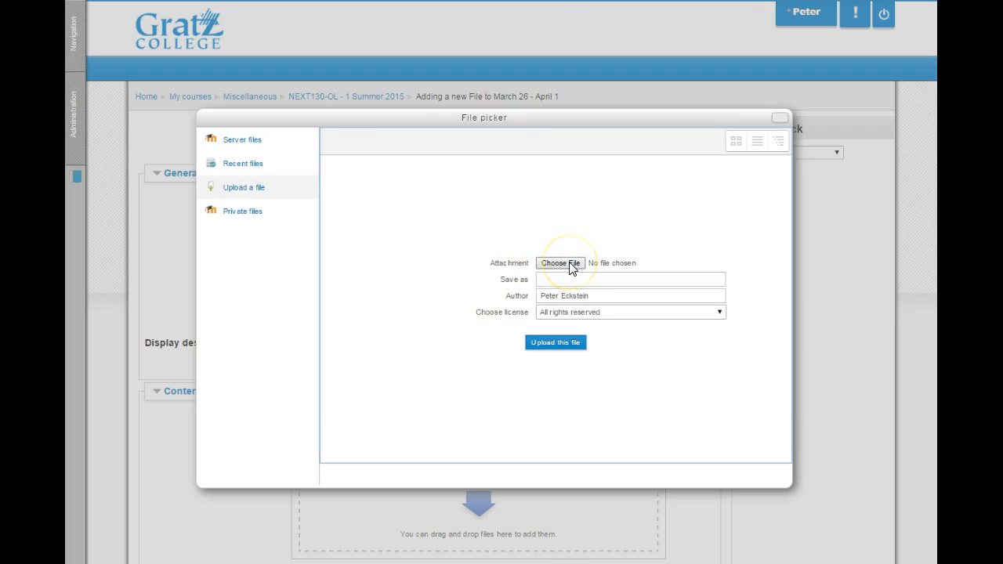
click(264, 189)
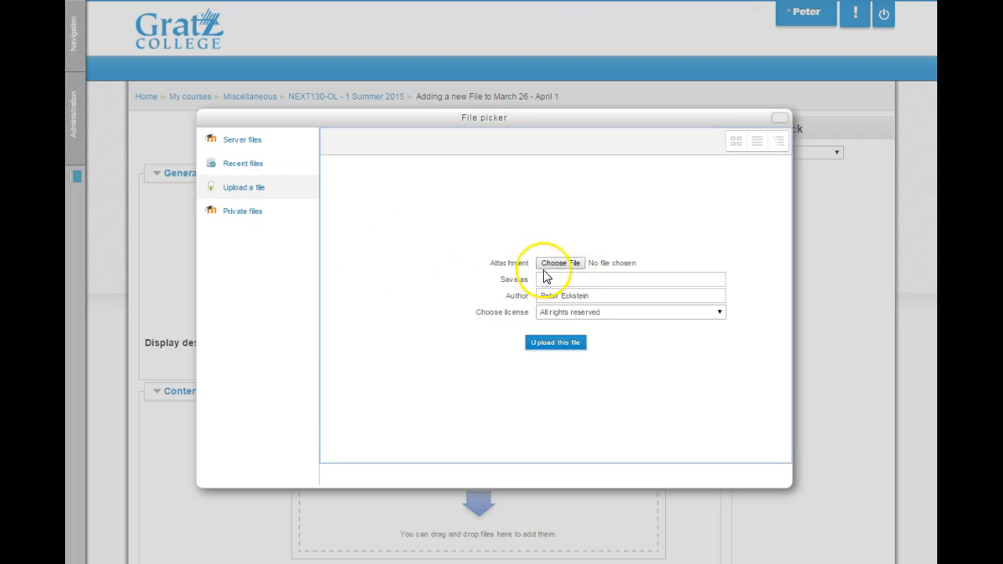
click(573, 263)
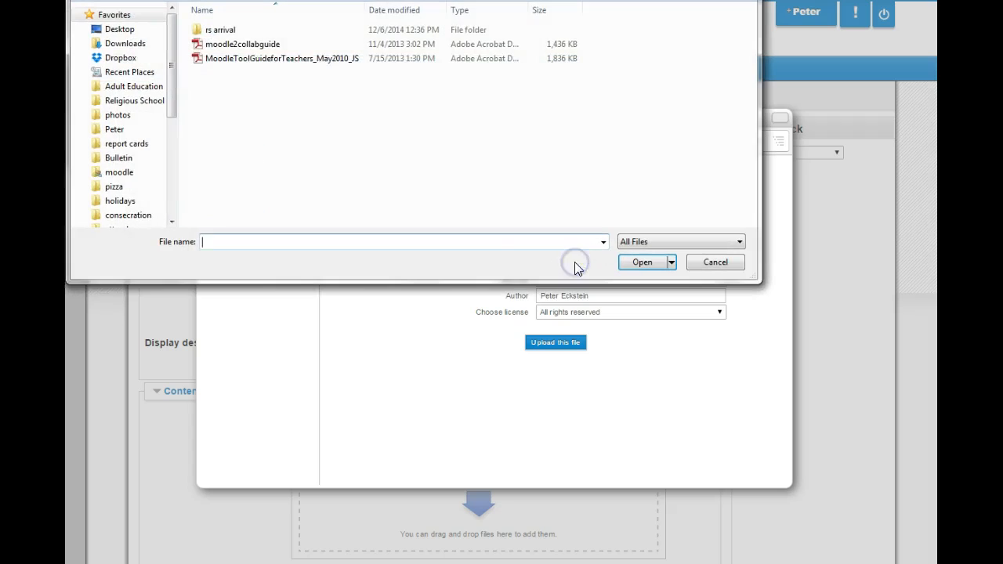
click(263, 45)
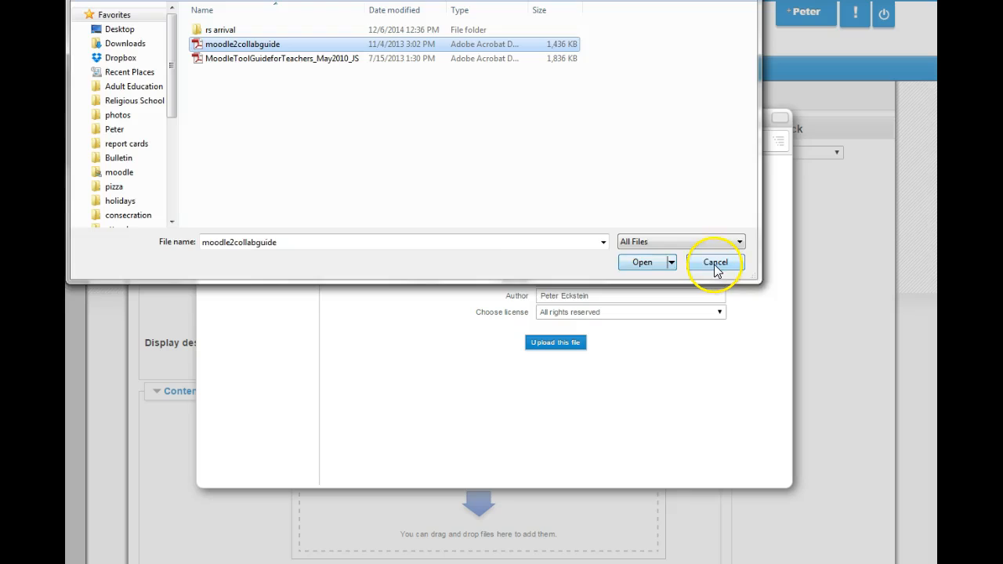
click(715, 267)
click(784, 120)
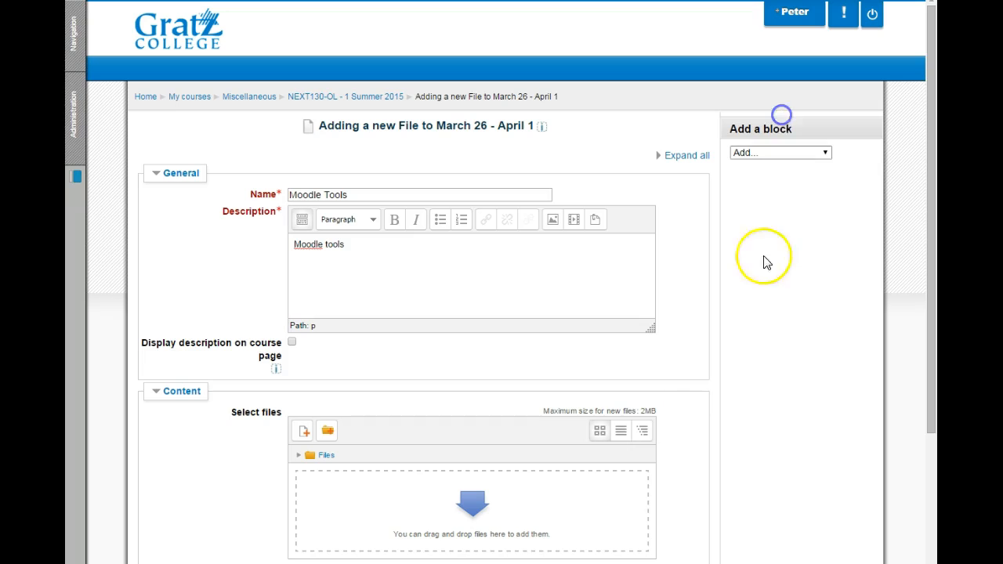
click(663, 418)
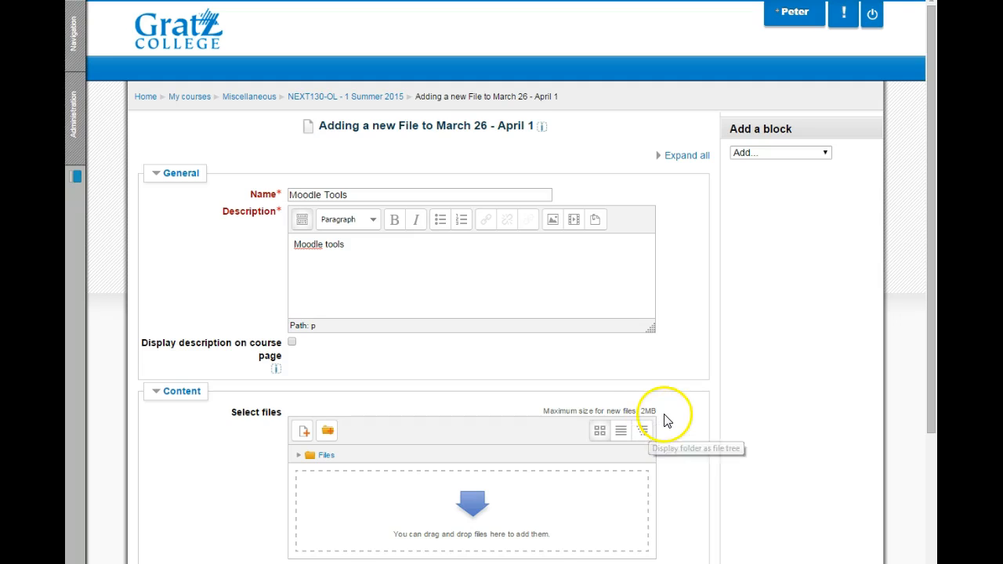
click(761, 478)
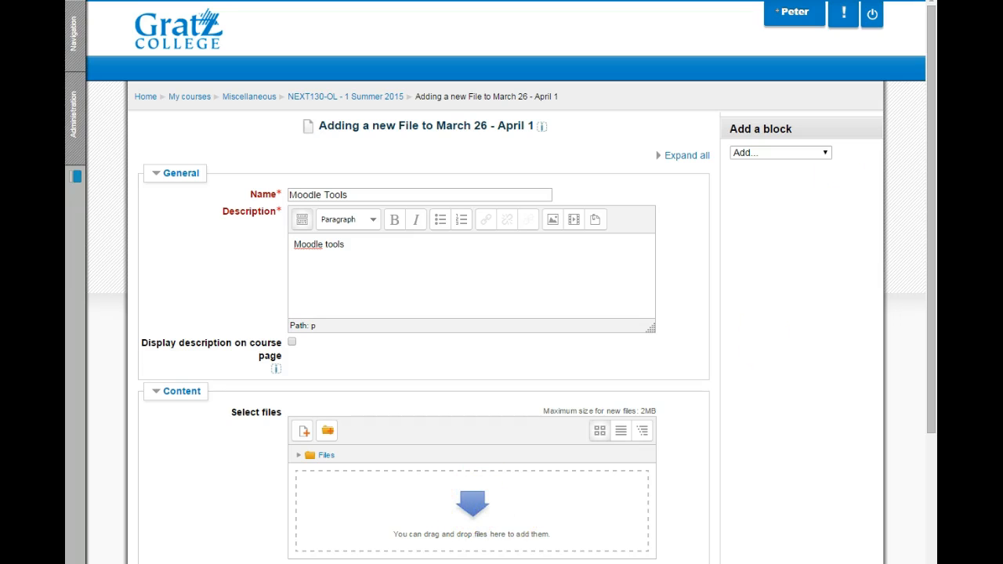
Add MoodleToolGuideforTeachers_May2010_JS.pdf from the computer's moodle folder to the resource's content files
click(890, 1)
double_click(866, 433)
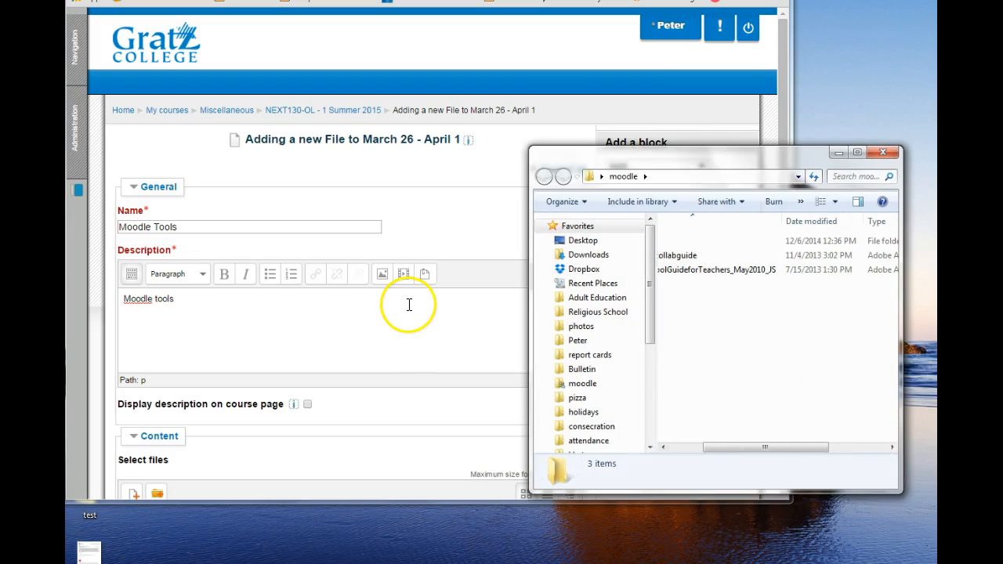
click(390, 329)
scroll(392, 333, down, 3)
click(828, 353)
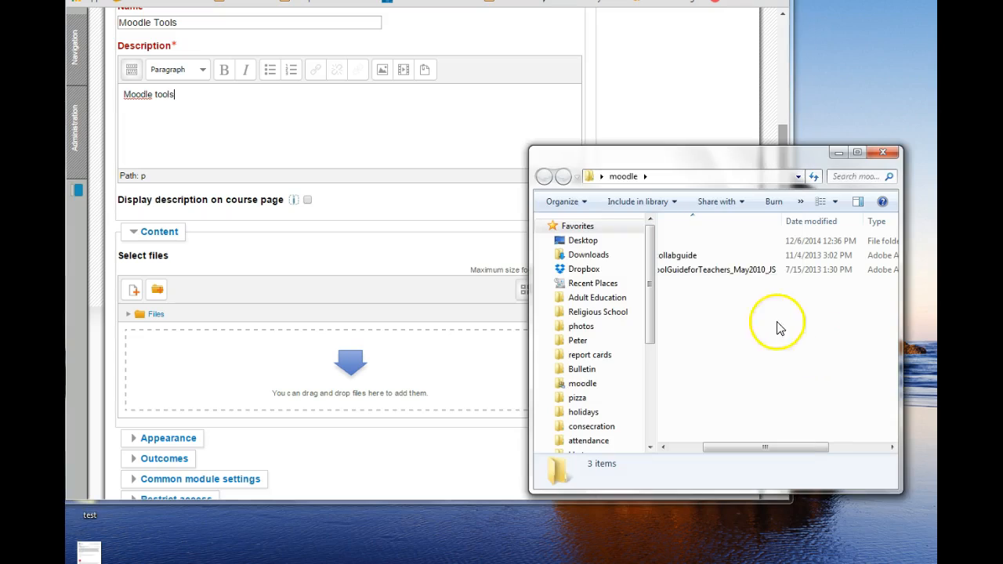
click(707, 271)
drag(707, 271, 349, 389)
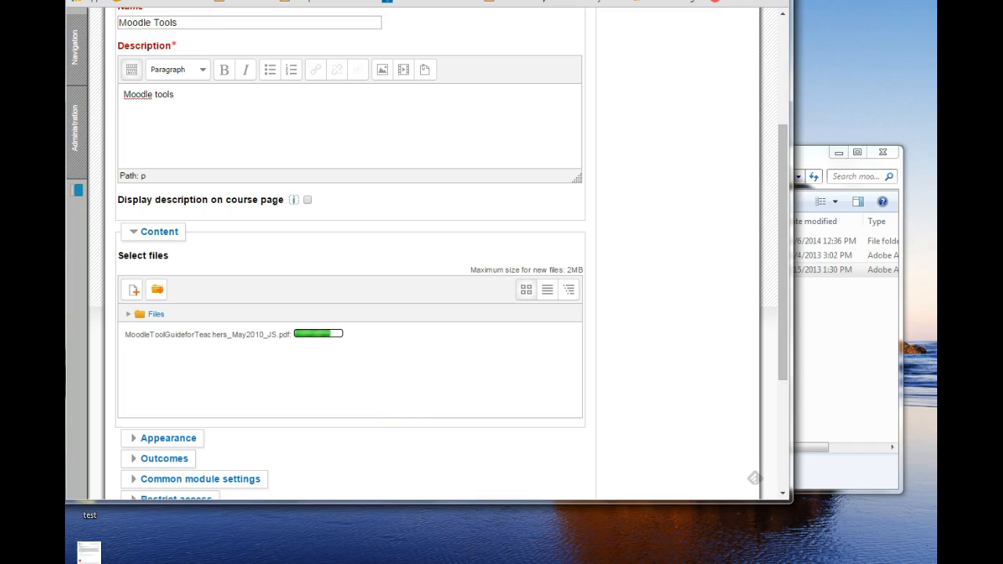
click(747, 0)
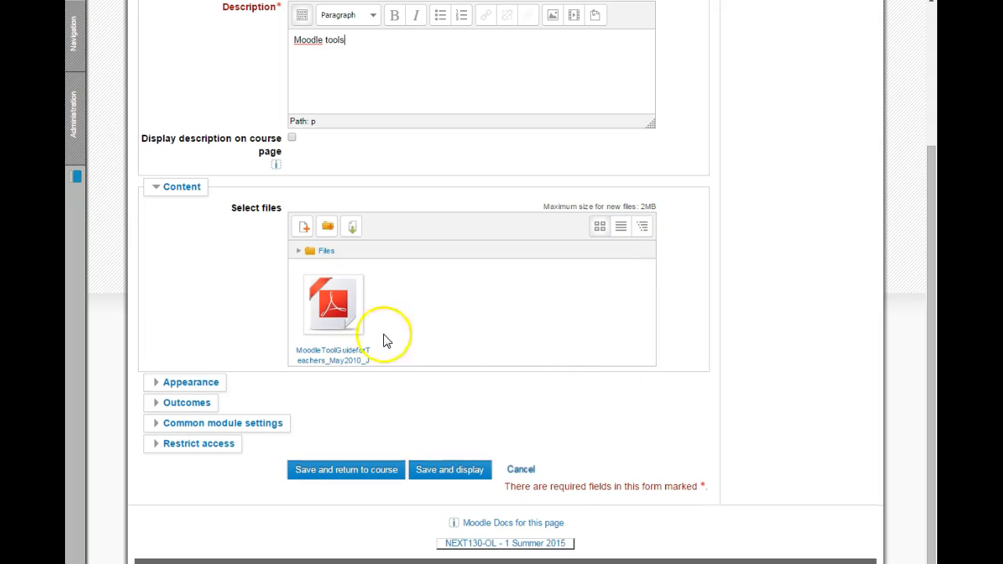
Try the Automatic, Embed, Force download and Open display options in the resource's Appearance settings
click(162, 383)
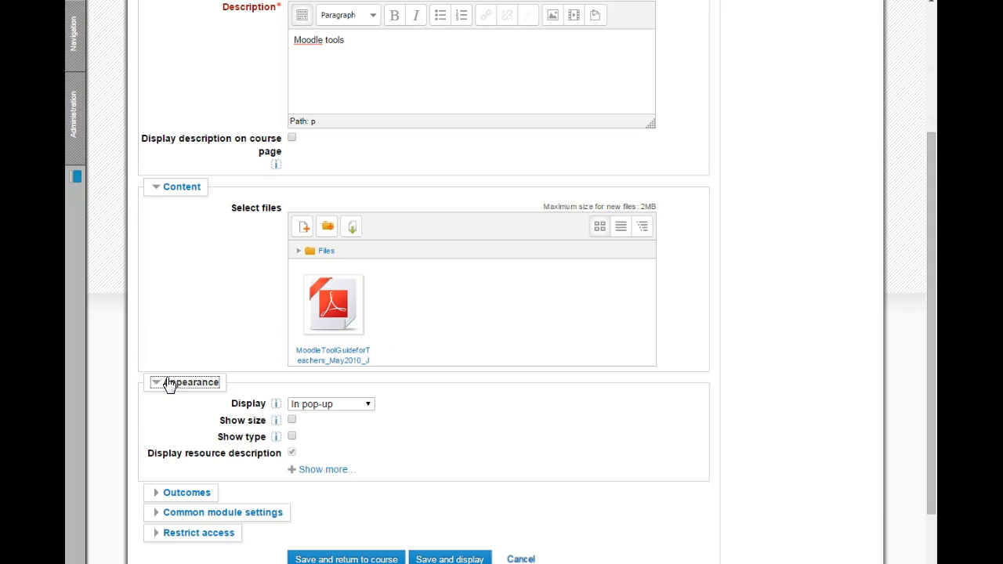
click(370, 405)
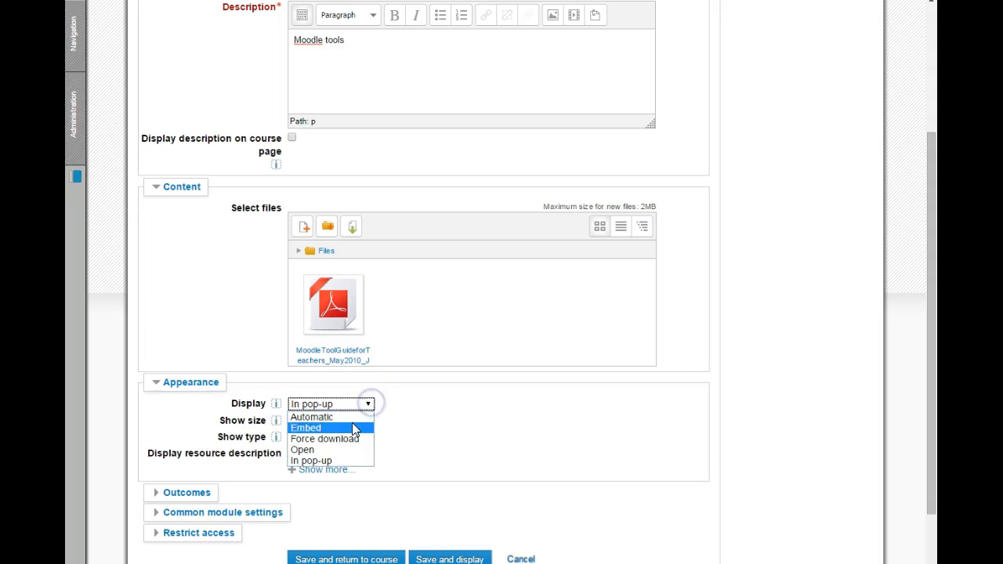
click(354, 418)
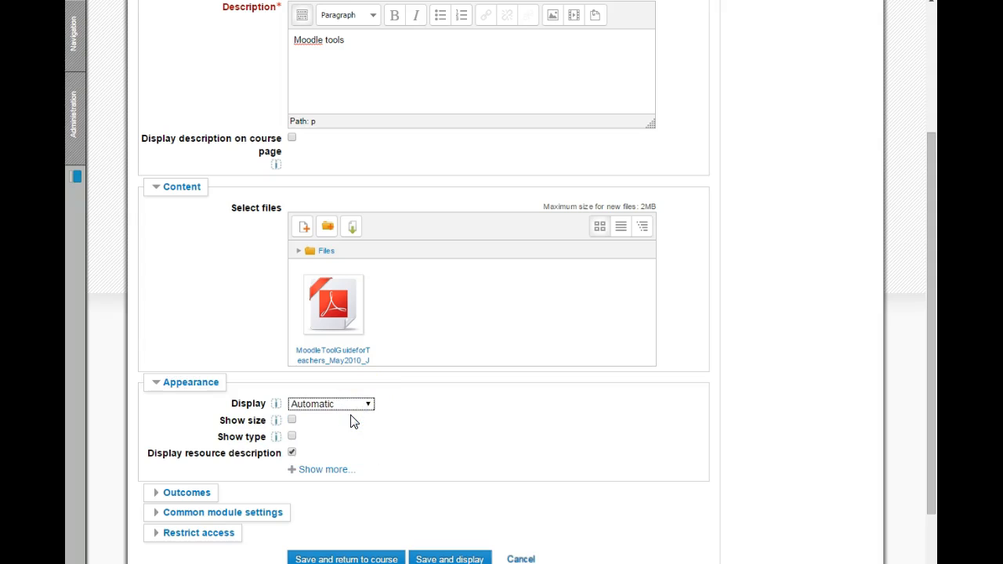
click(366, 404)
click(342, 425)
click(368, 403)
click(351, 437)
click(370, 403)
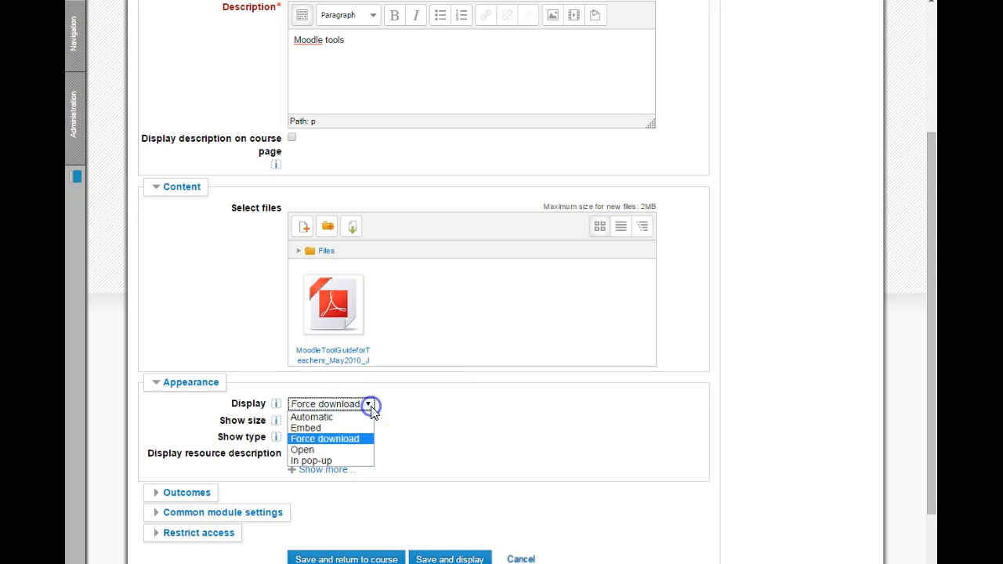
click(341, 450)
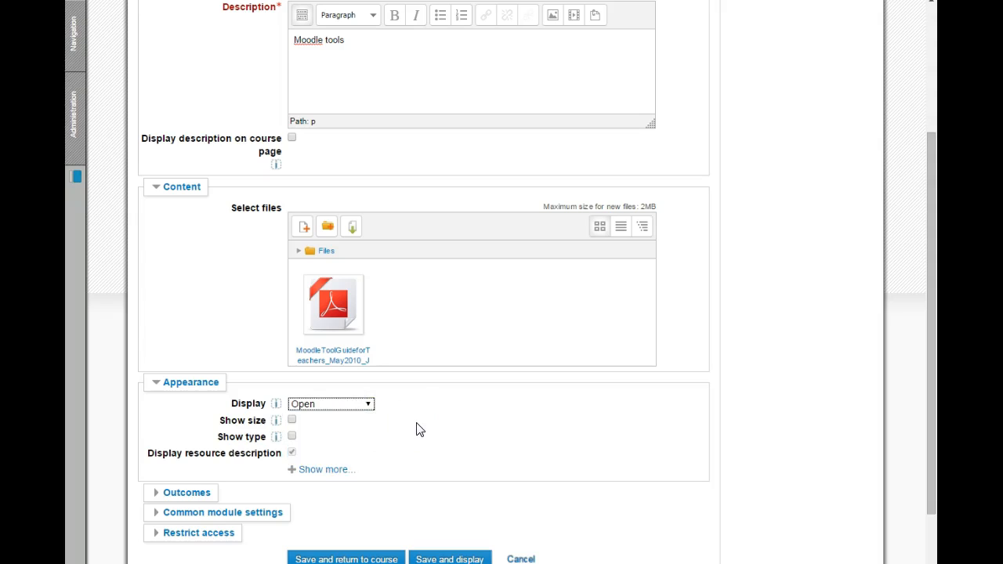
Set the resource's display to In pop-up and reveal the additional appearance settings
click(368, 404)
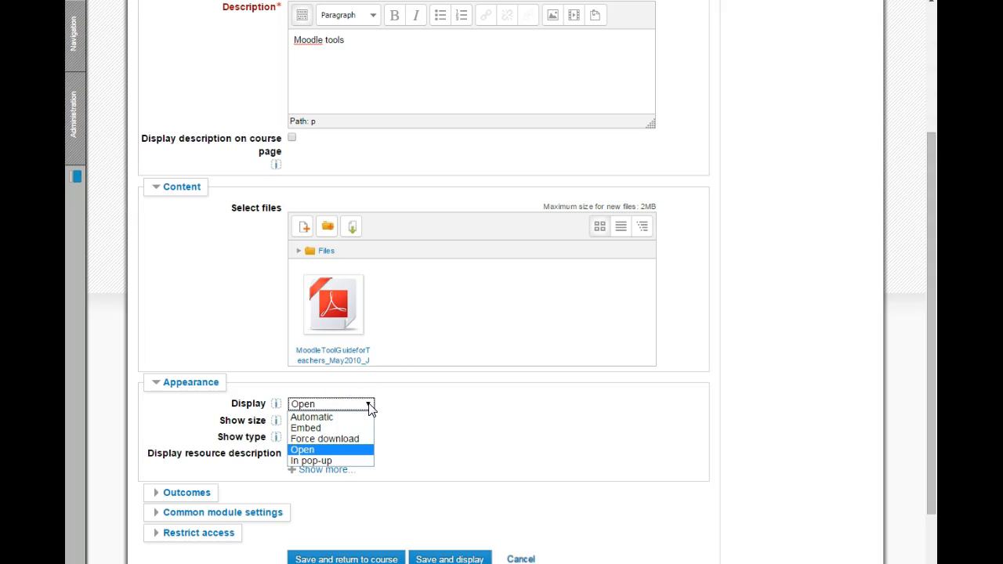
click(311, 460)
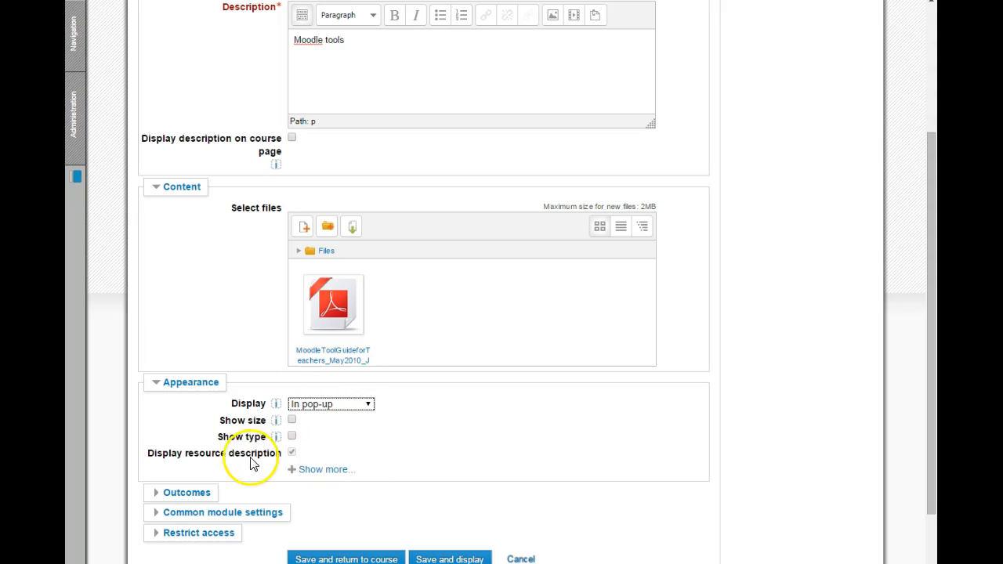
click(292, 454)
click(291, 421)
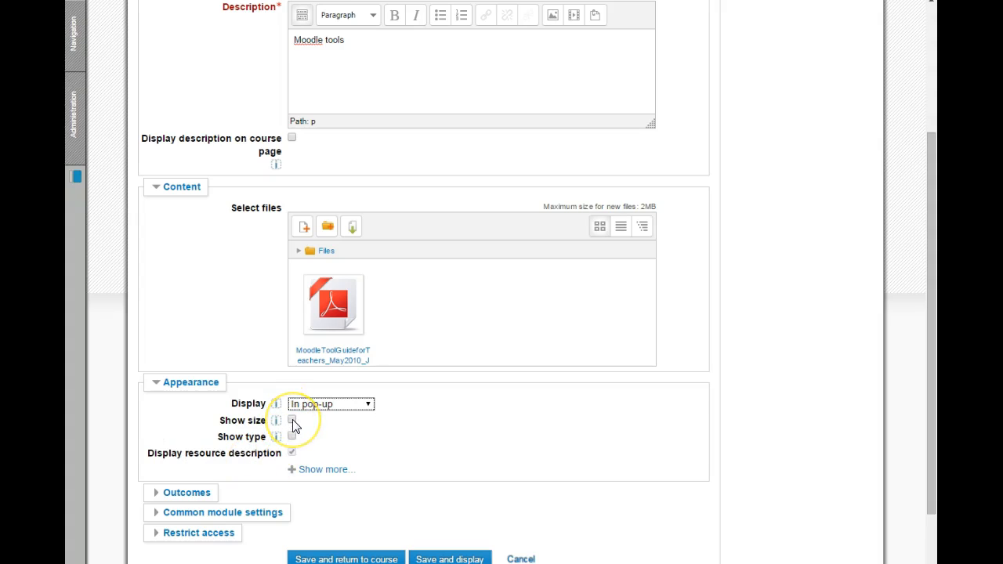
click(307, 470)
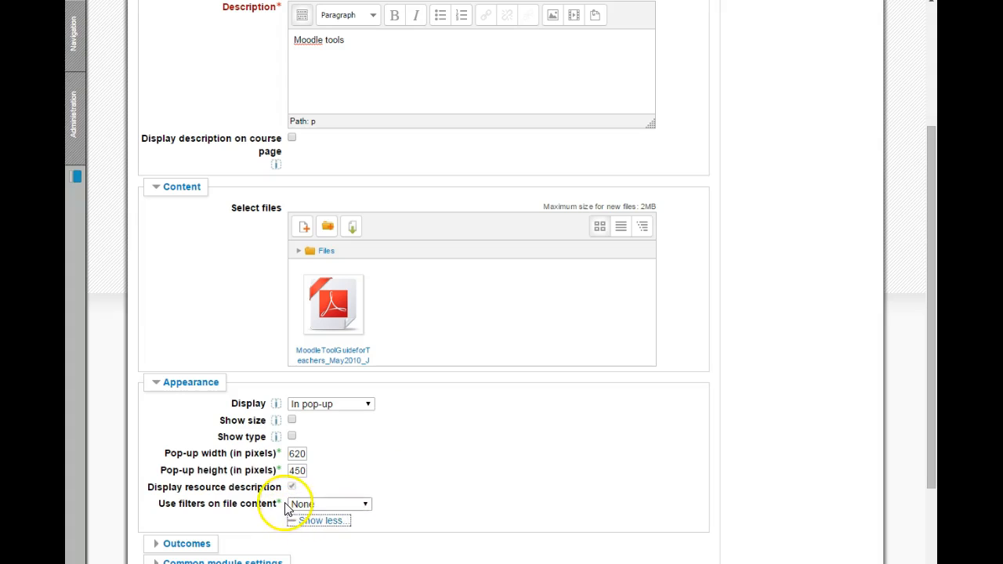
Set the resource's visibility to Show in the common module settings, and save it, returning to the course
scroll(276, 506, down, 1)
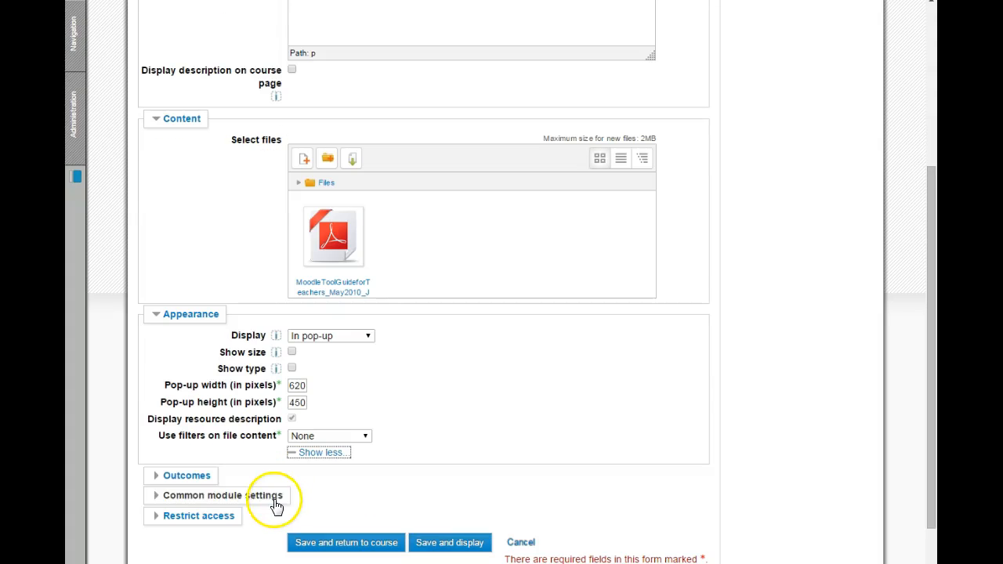
click(196, 495)
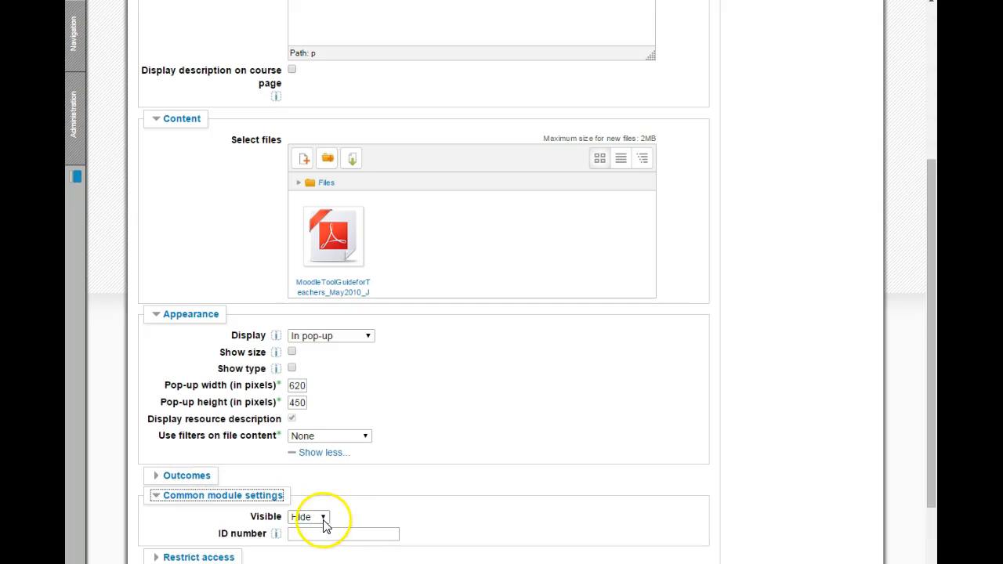
click(323, 518)
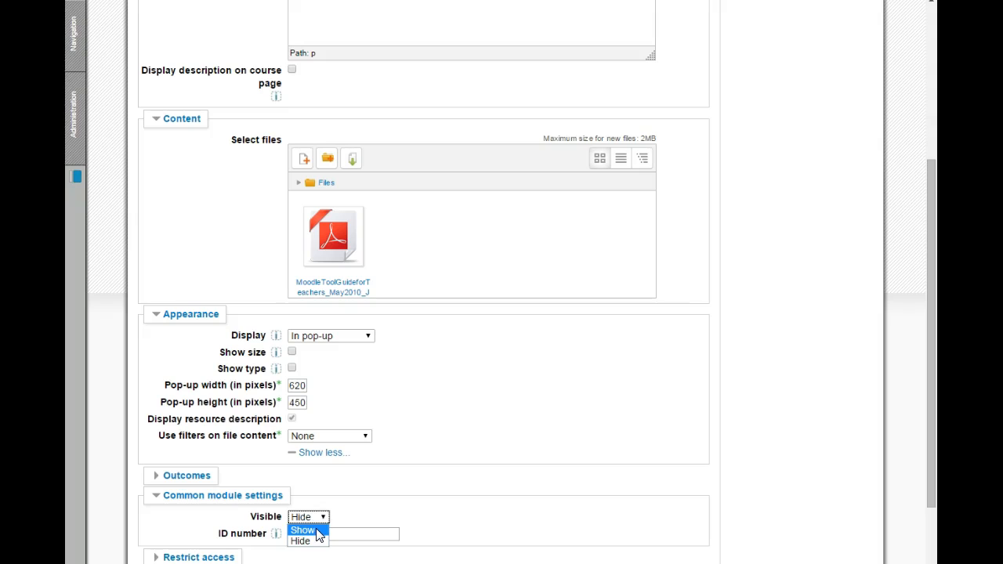
click(317, 532)
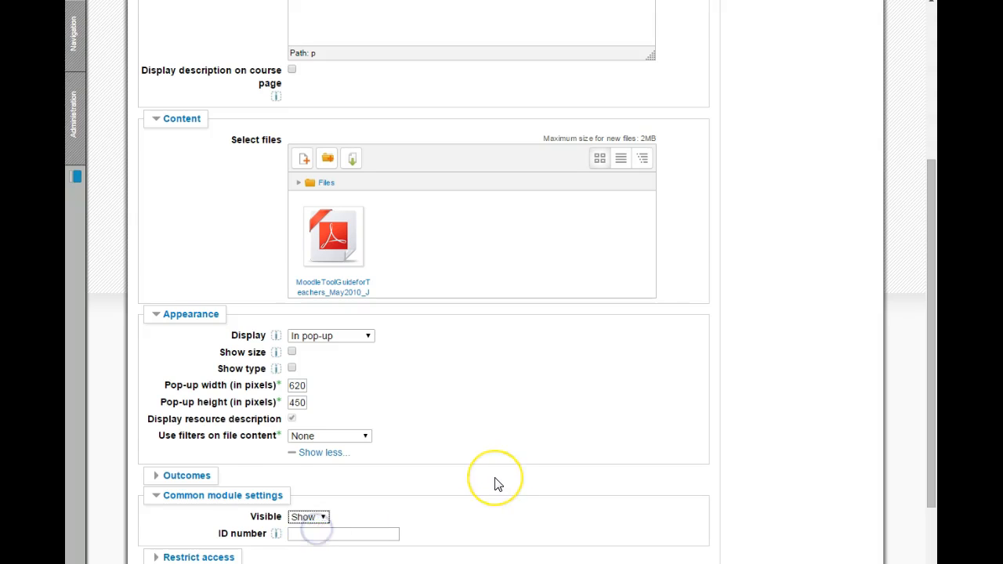
scroll(495, 481, down, 1)
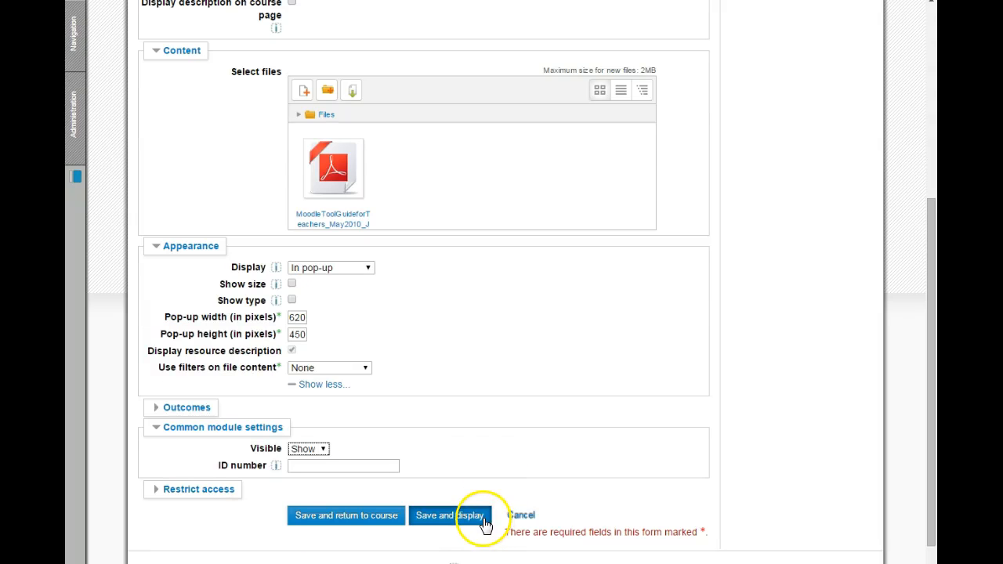
click(357, 523)
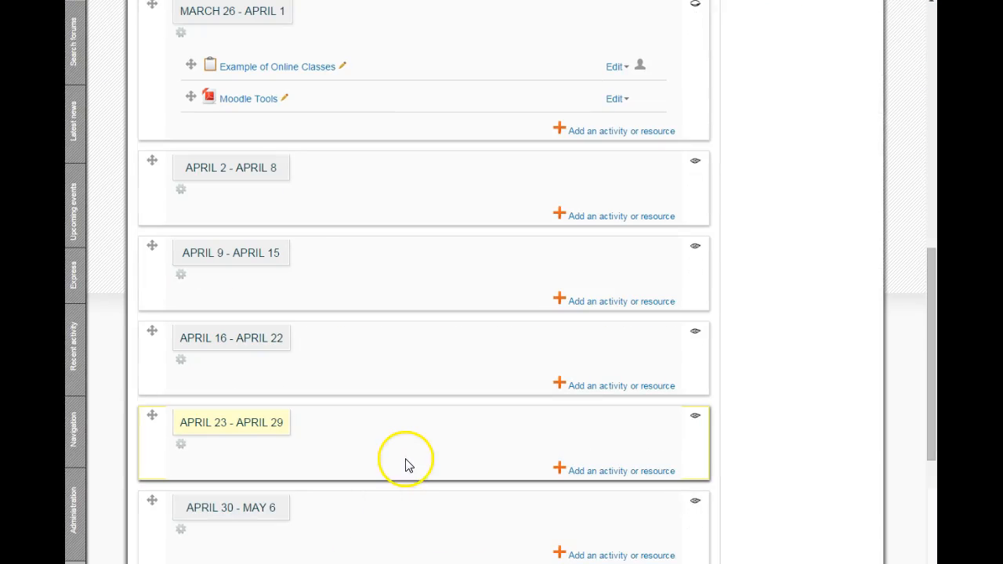
Check the new Moodle Tools resource and look over the course page from its header to the March 26 - April 1 section
click(241, 108)
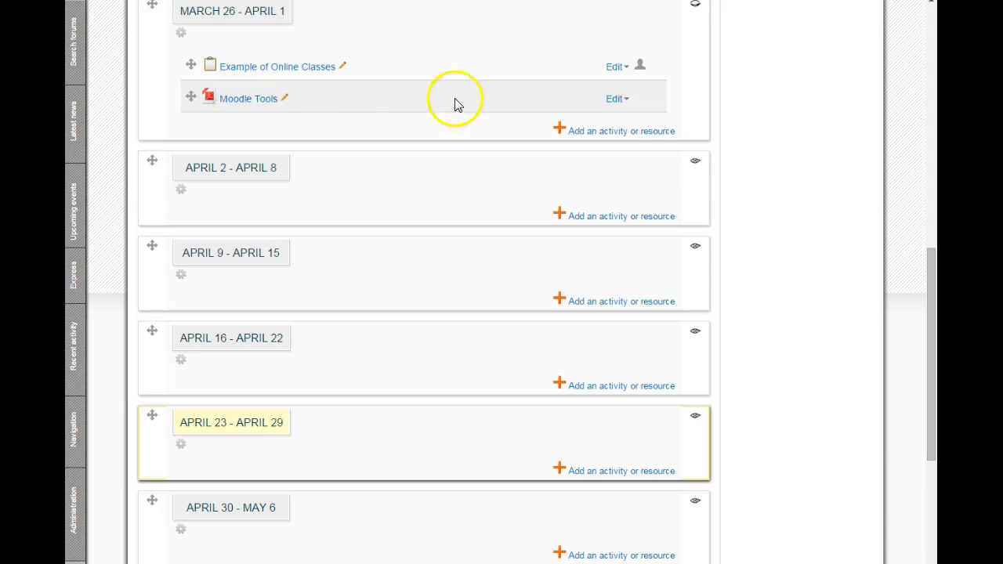
scroll(703, 197, up, 8)
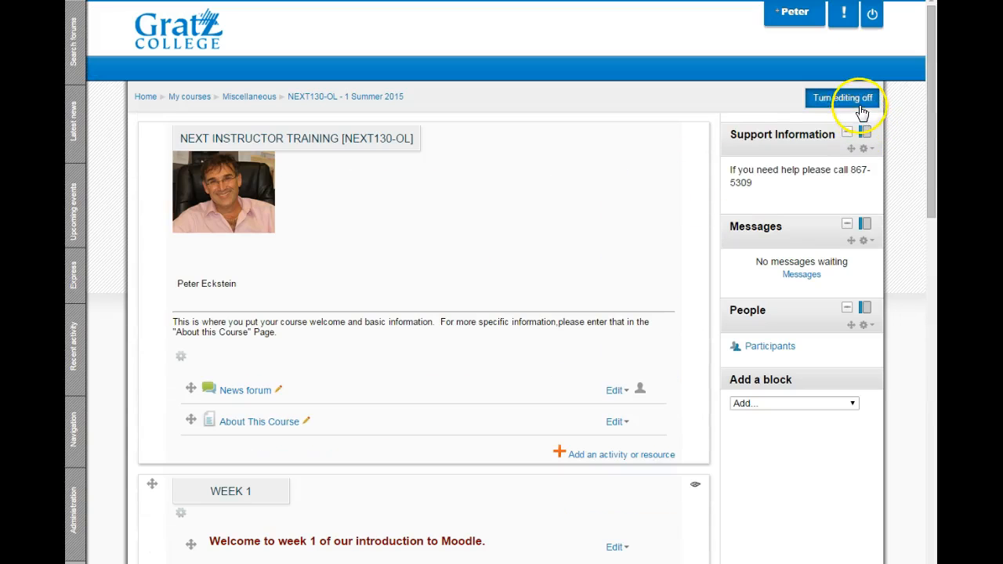
scroll(755, 180, down, 3)
scroll(756, 180, down, 1)
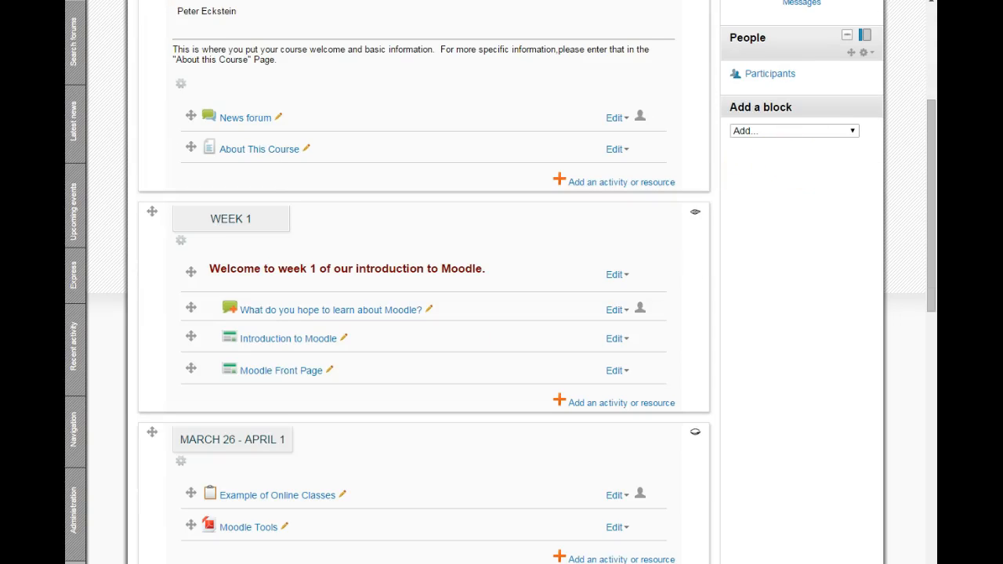
Upload moodle2collabguide from the moodle folder in Windows Explorer into the course's March 26 - April 1 section, and return to the full-size course page
key(super+Down)
click(840, 310)
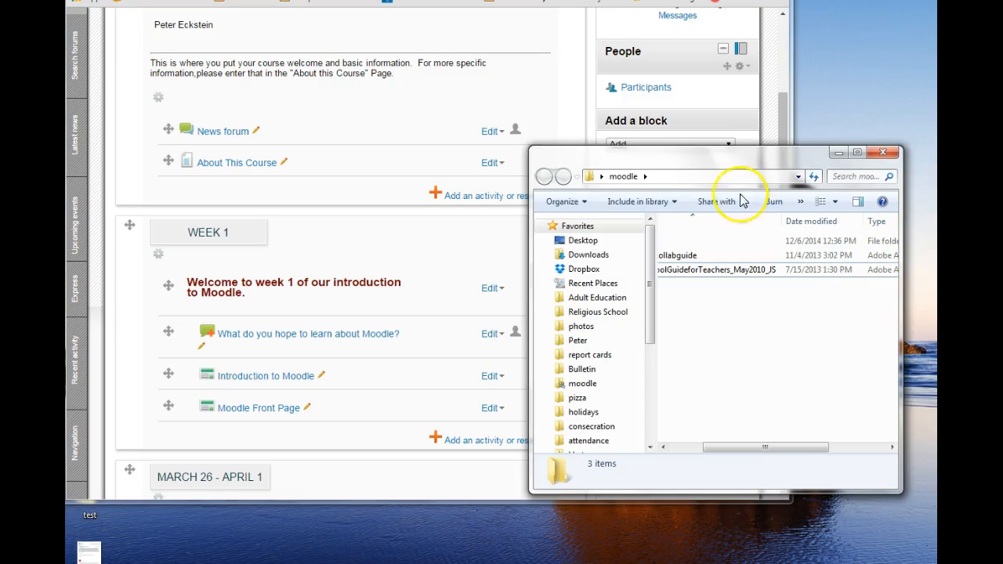
click(394, 261)
scroll(396, 261, down, 1)
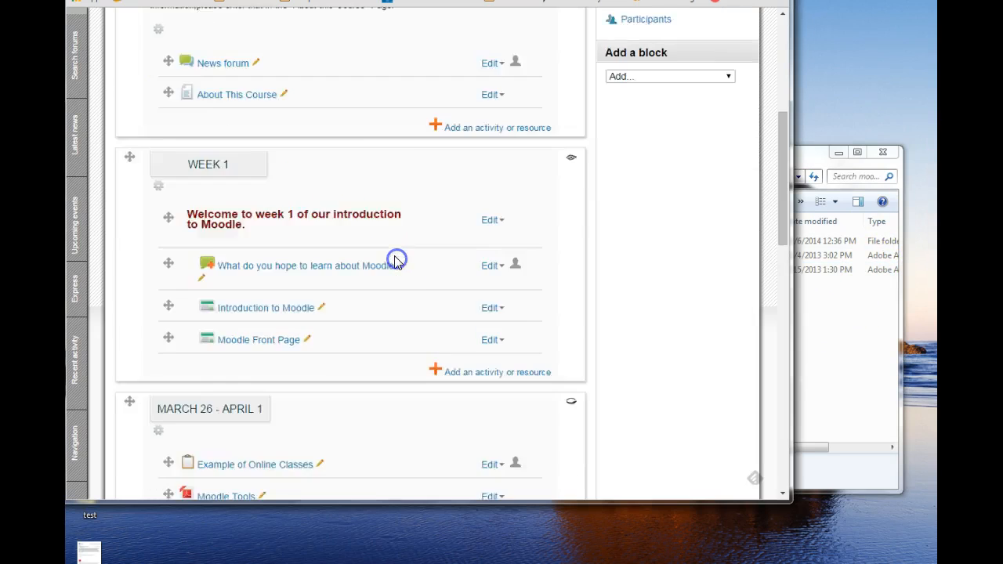
scroll(395, 262, down, 3)
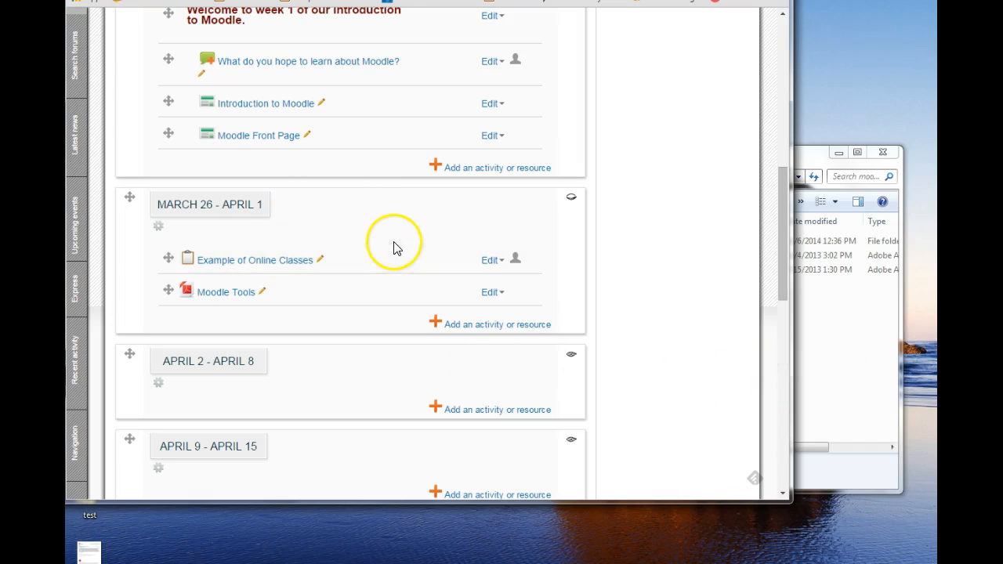
click(858, 375)
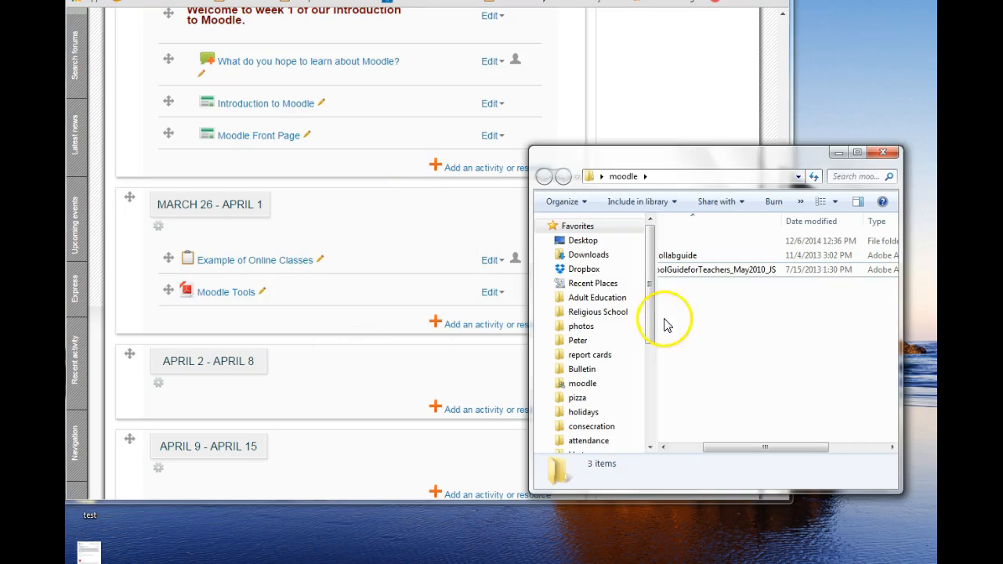
drag(672, 260, 209, 321)
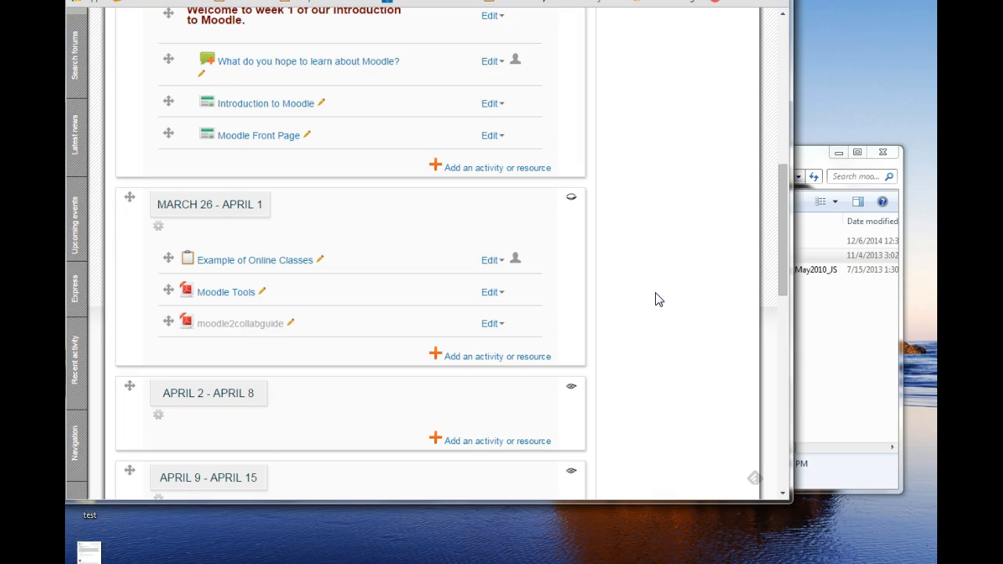
click(739, 1)
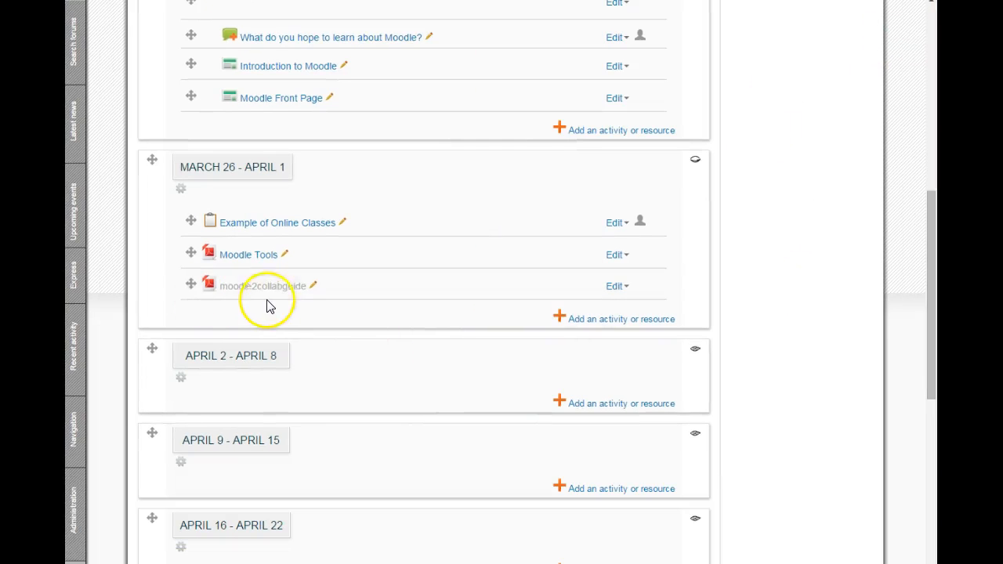
Show the hidden moodle2collabguide resource in the March 26 - April 1 section and open its settings for editing
click(615, 287)
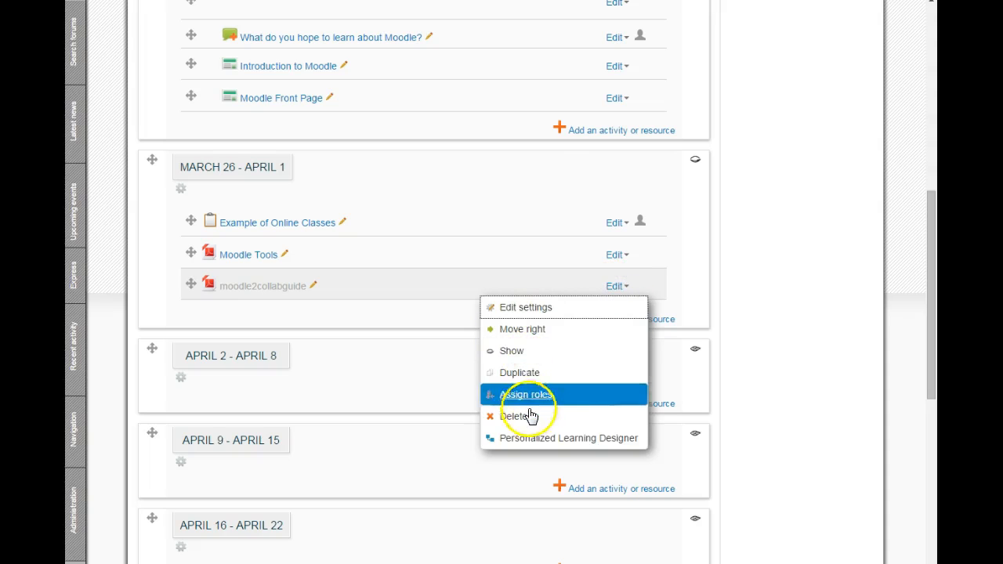
click(511, 355)
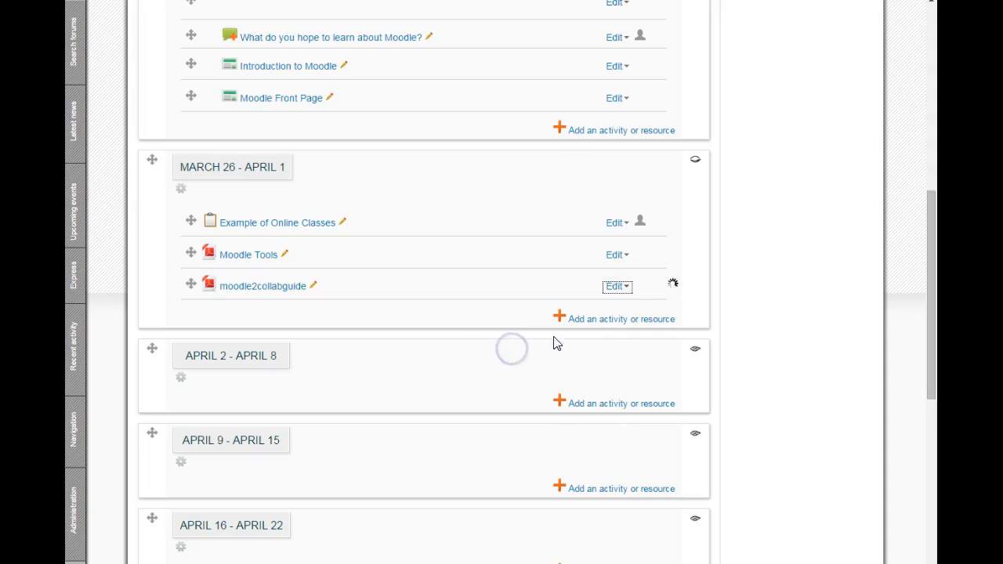
click(616, 286)
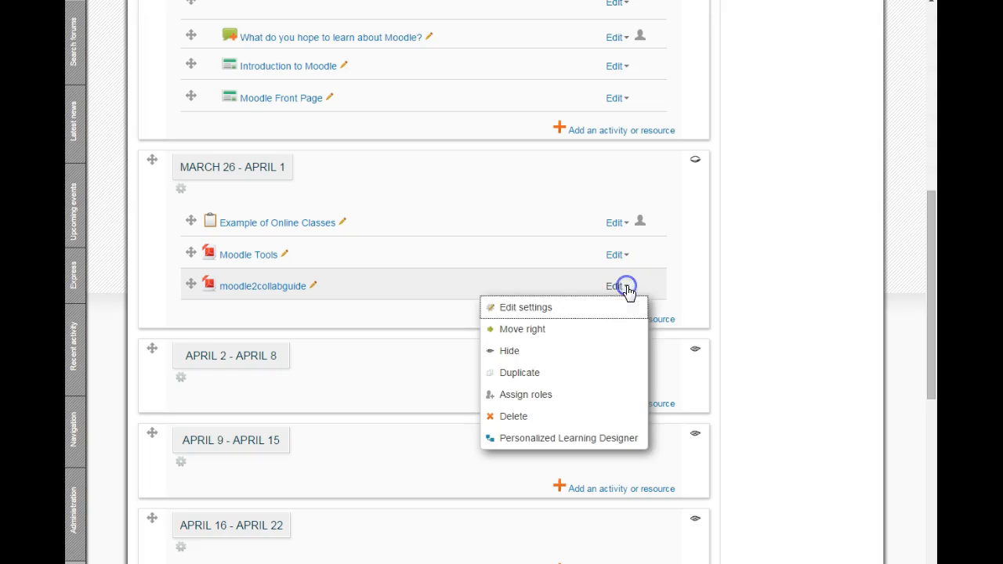
click(568, 311)
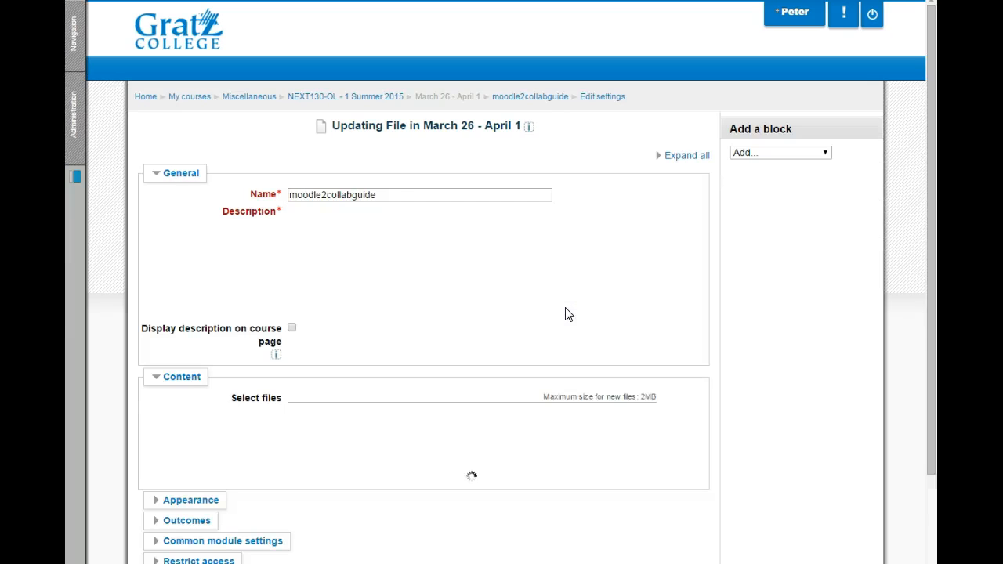
Look over the moodle2collabguide resource's settings, from its name and description to the attached file and the Appearance section
click(649, 329)
scroll(689, 342, down, 2)
scroll(705, 345, down, 1)
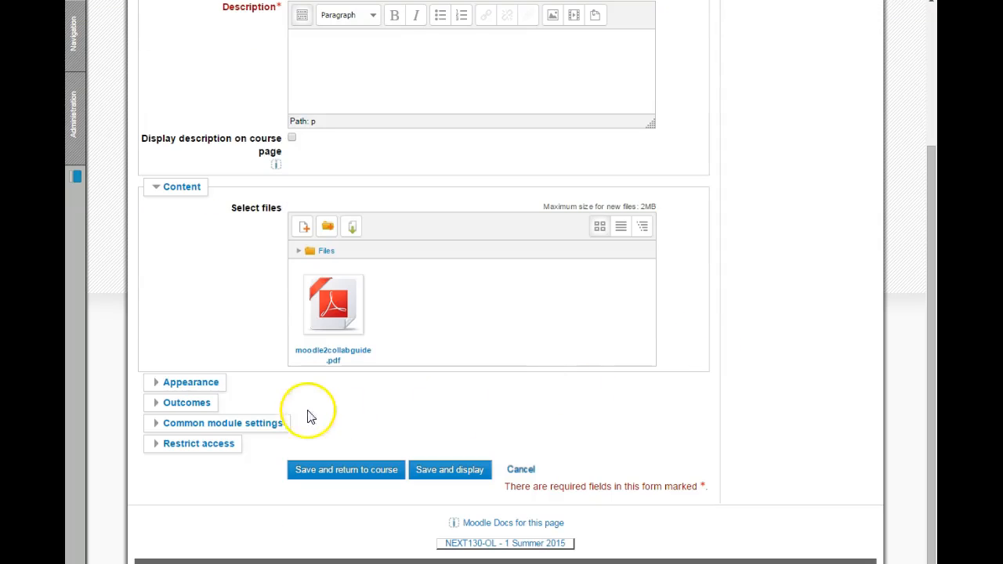
click(209, 383)
click(209, 384)
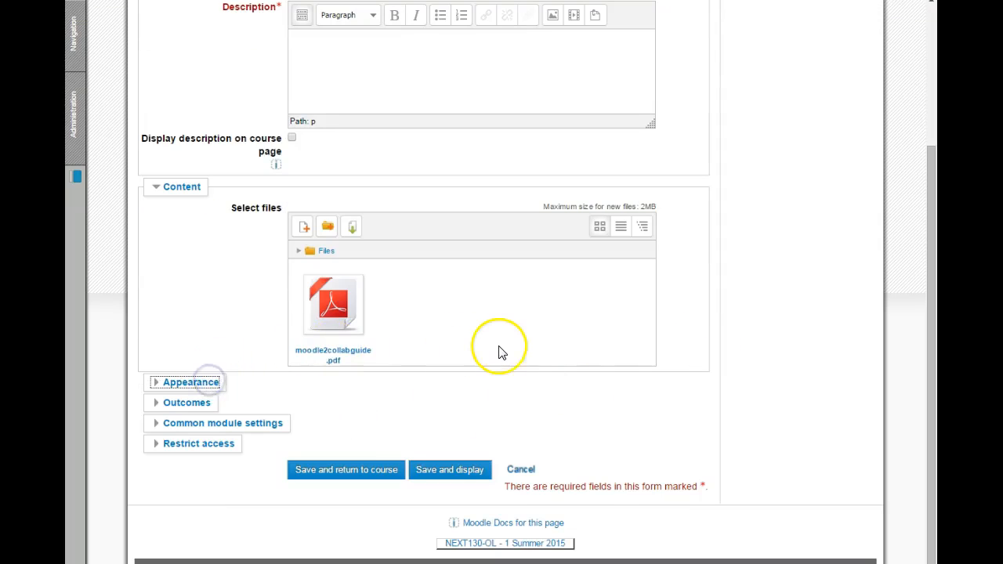
scroll(510, 351, down, 1)
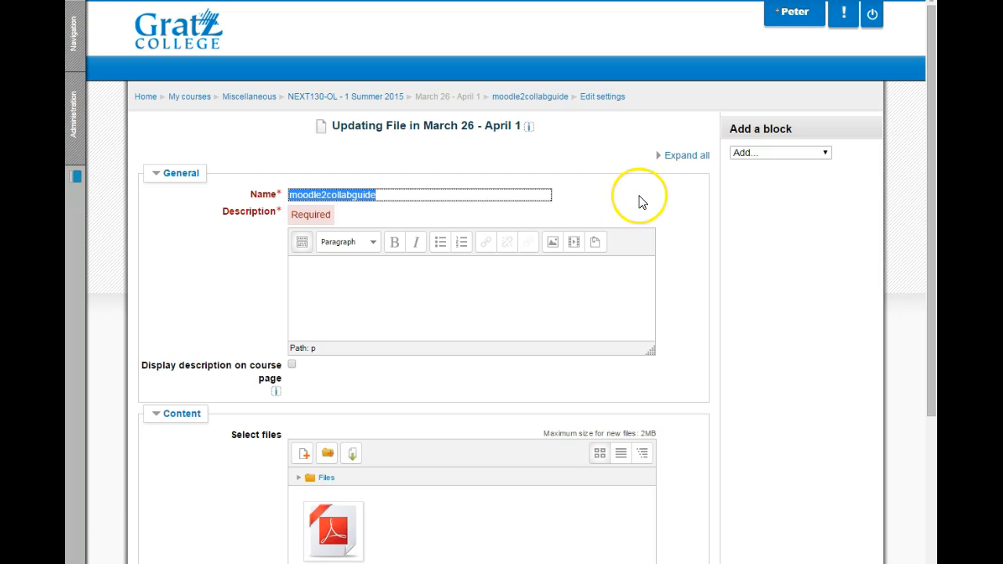
click(639, 195)
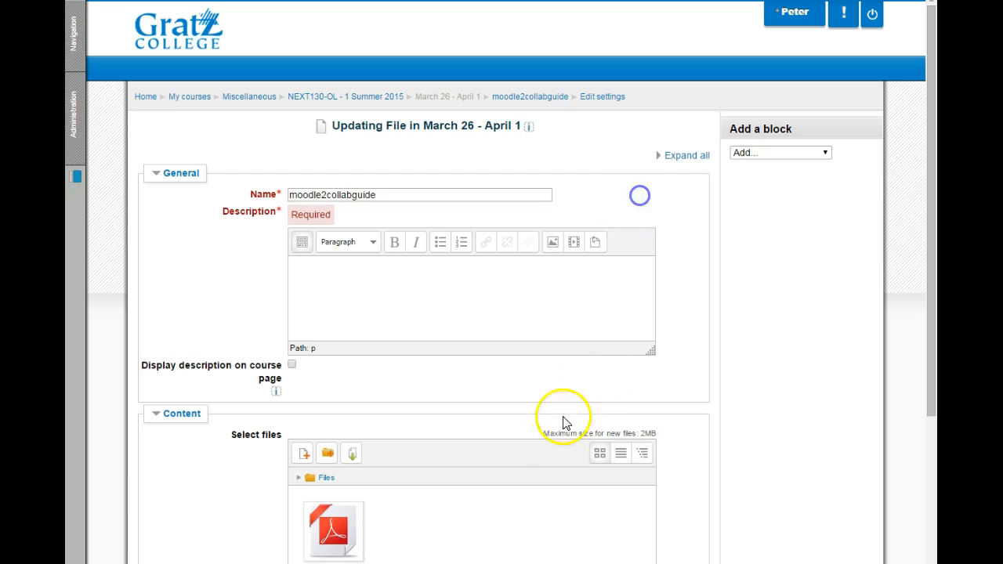
scroll(561, 407, down, 3)
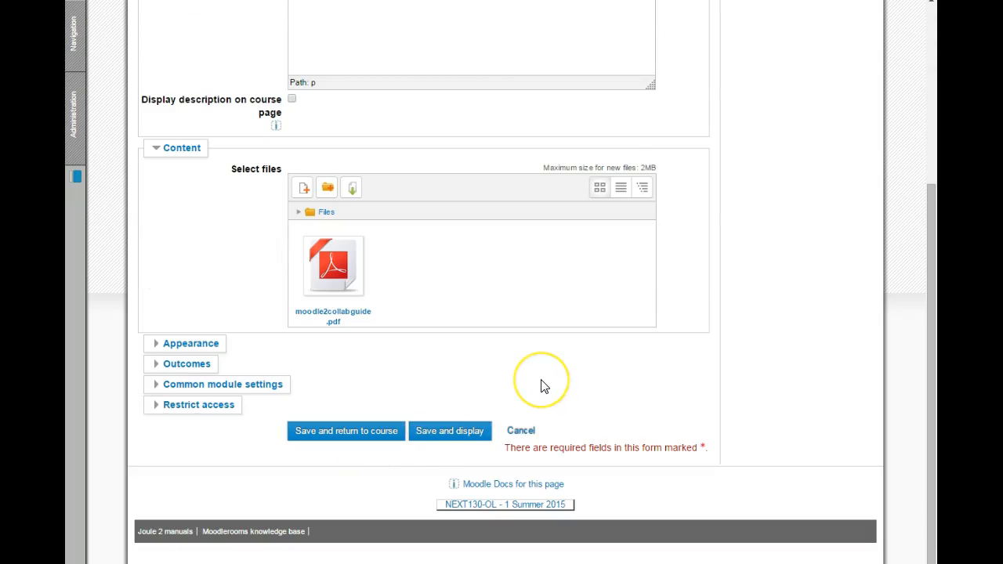
Enter "moodle document" as the file resource's description
scroll(541, 386, up, 3)
click(396, 182)
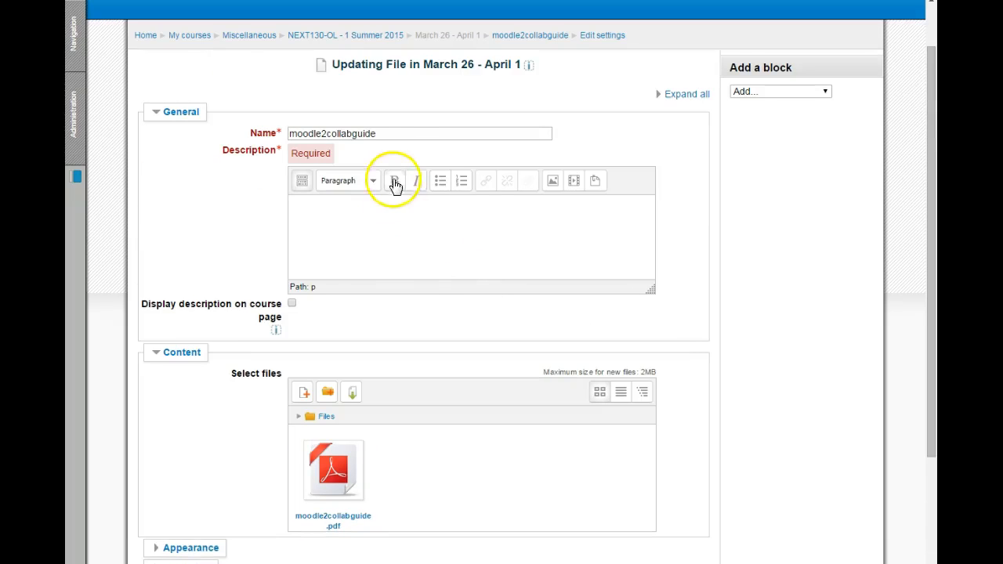
click(338, 202)
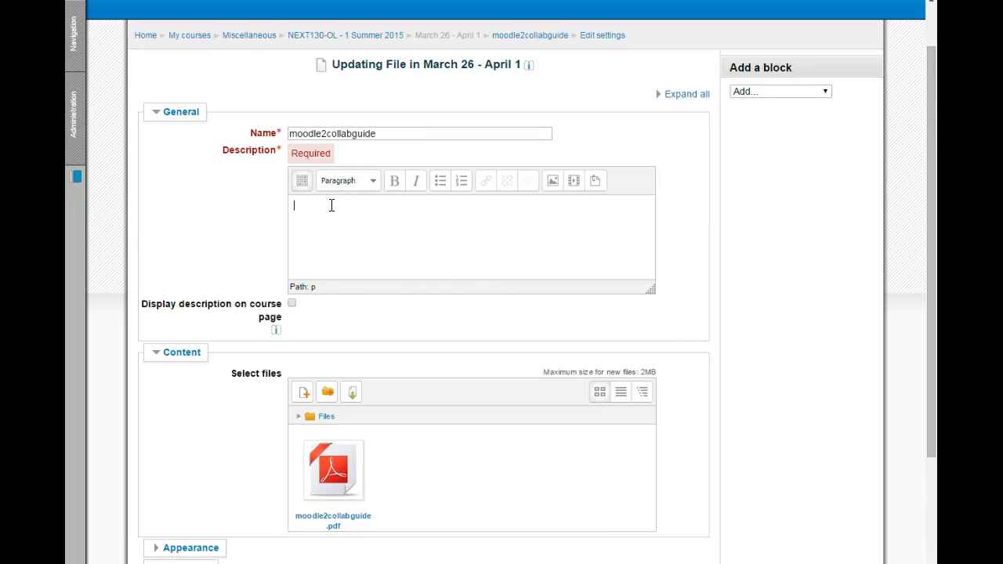
text(mopoo)
text(dle document)
Rename the file resource to "moodle collaboration" and save it, returning to the course
click(403, 135)
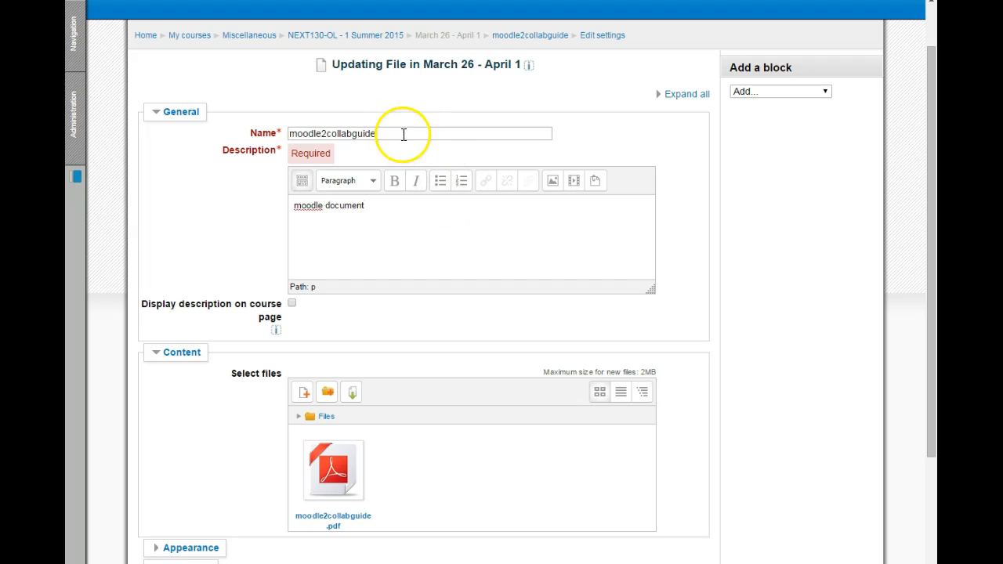
drag(399, 134, 271, 142)
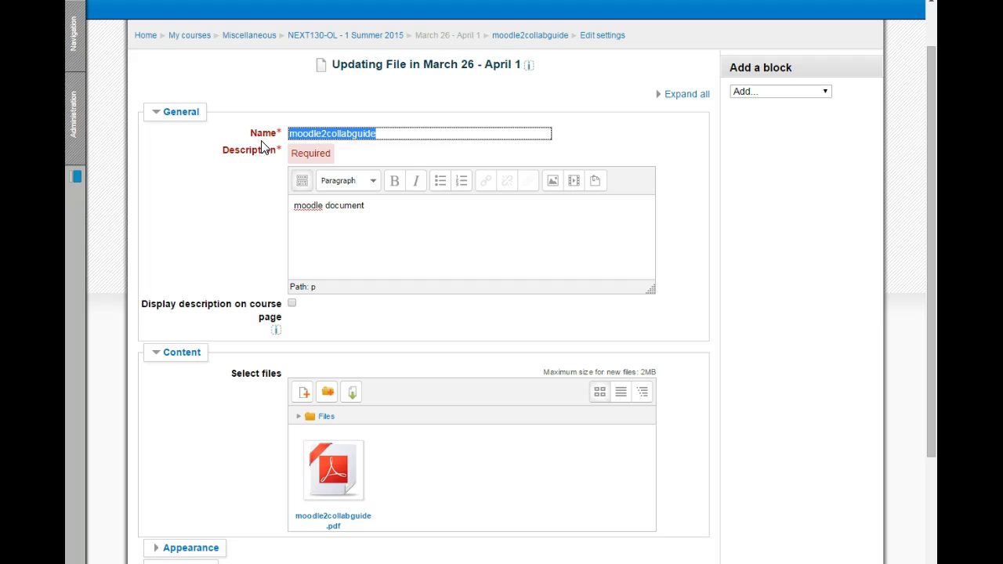
text(moodle collaboration)
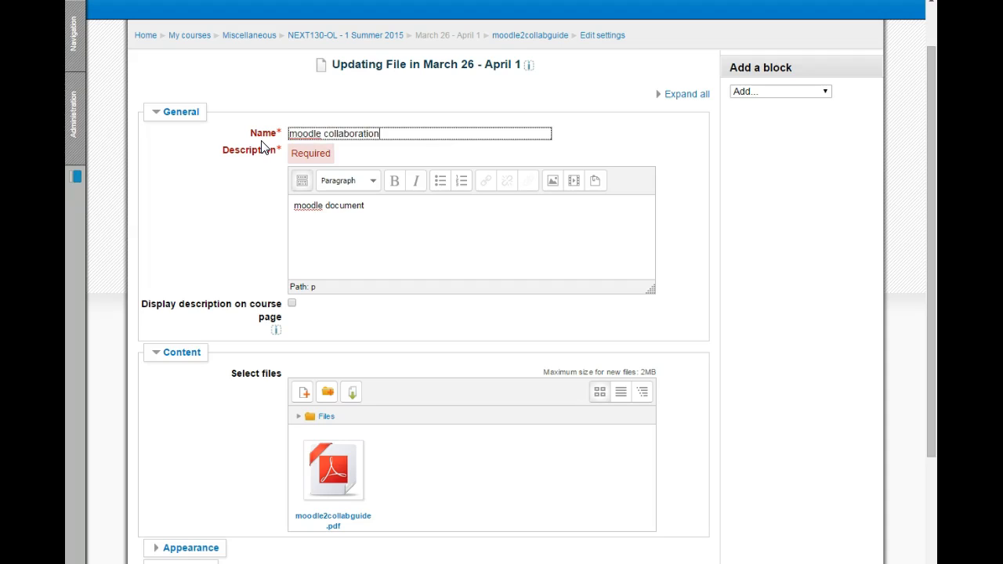
scroll(448, 298, down, 3)
click(356, 430)
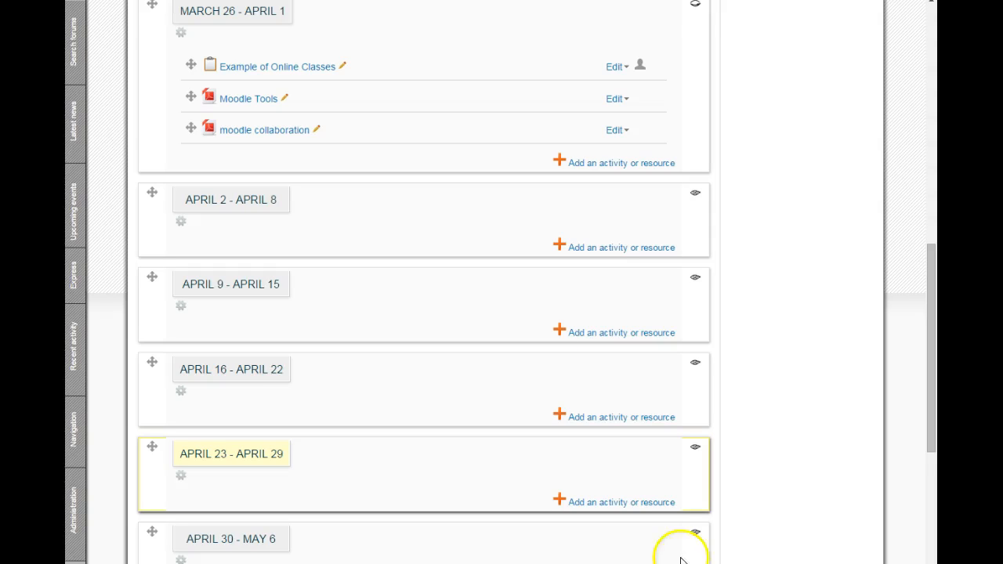
Start adding a Folder resource to the March 26 - April 1 section, look over its content settings, and cancel it
click(559, 166)
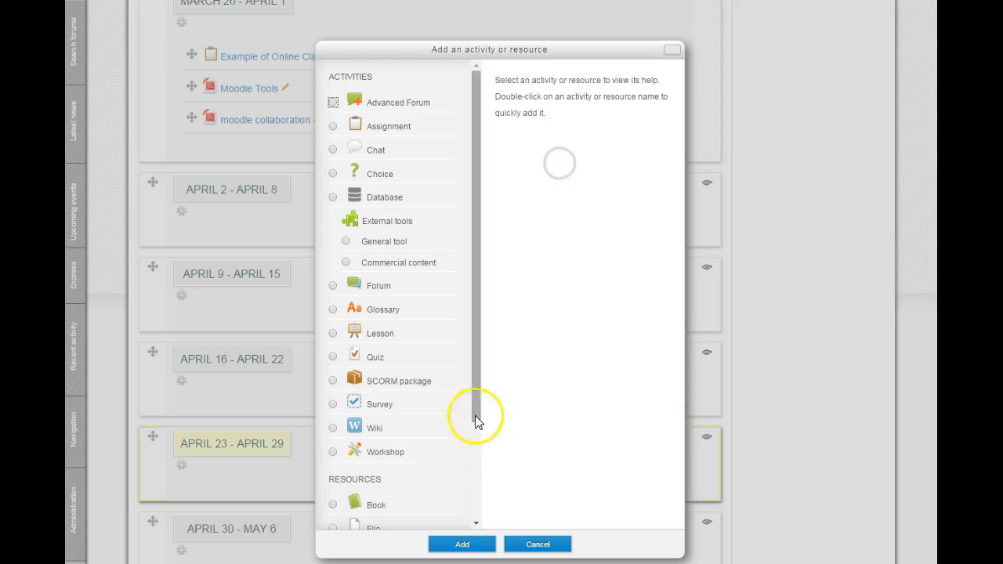
drag(476, 398, 494, 509)
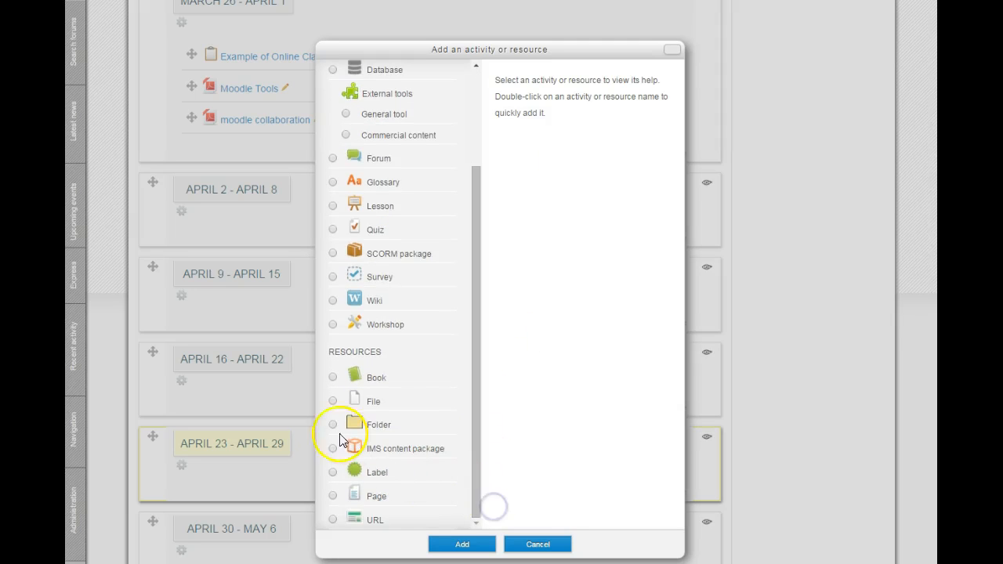
click(333, 424)
click(463, 545)
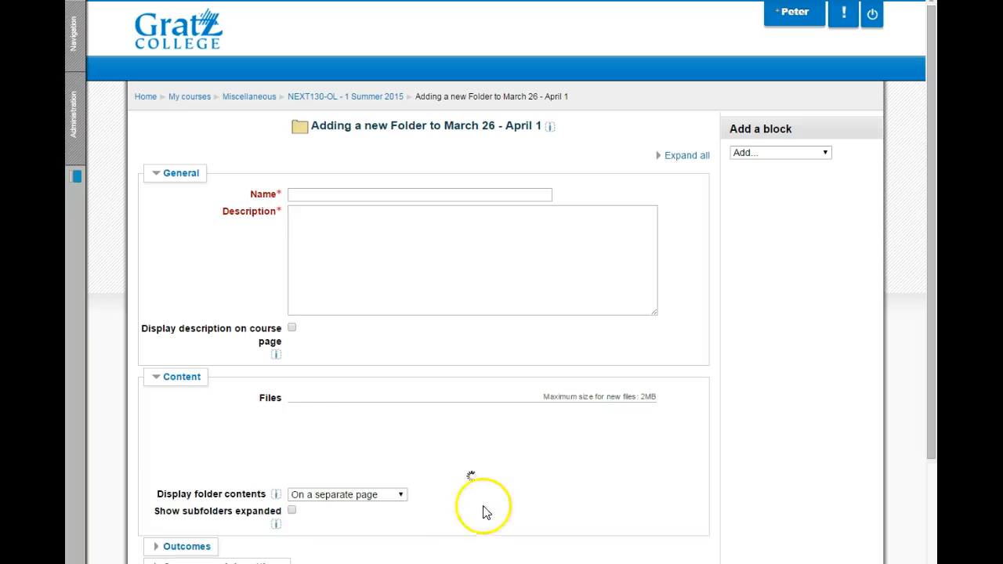
scroll(577, 310, down, 1)
scroll(577, 313, down, 1)
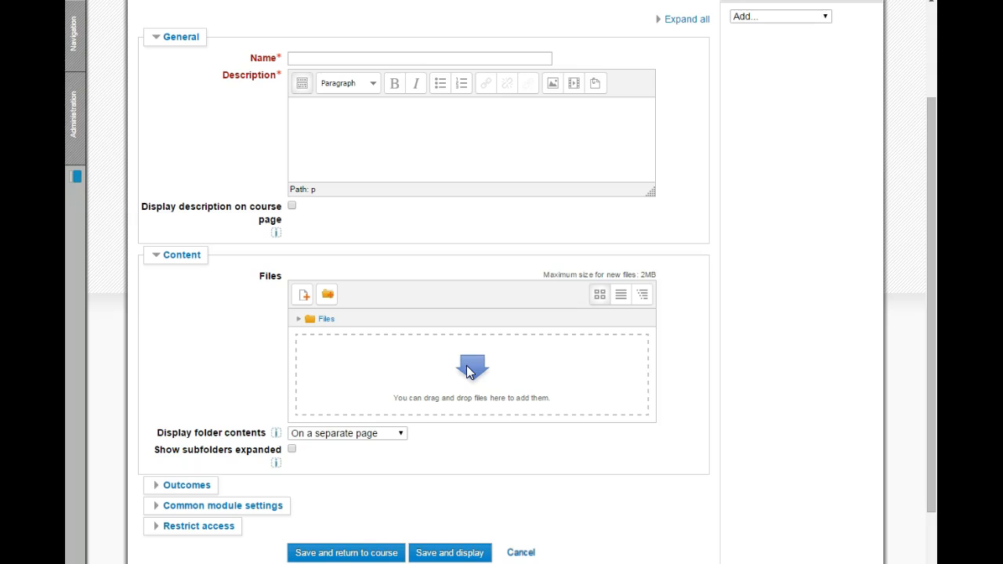
click(513, 553)
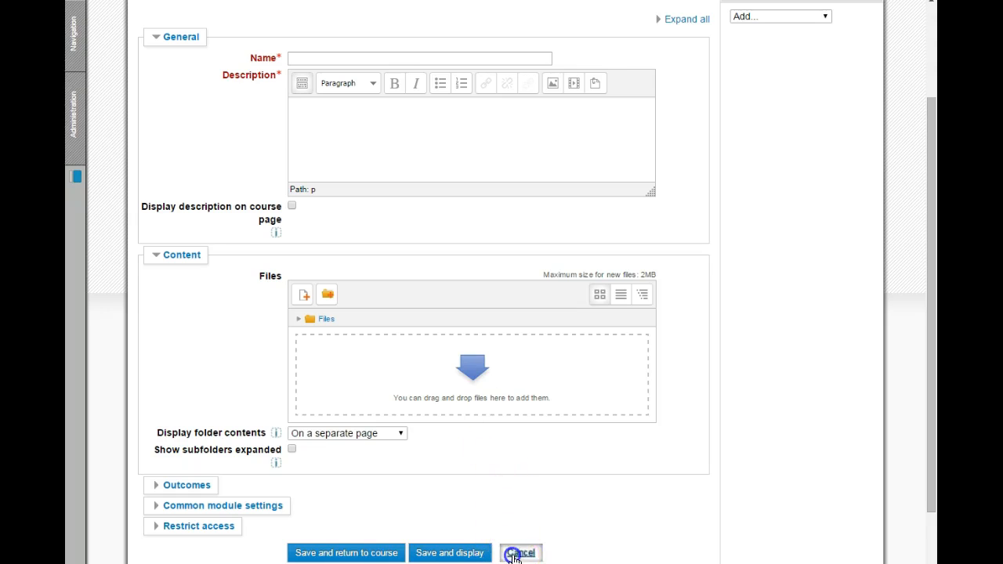